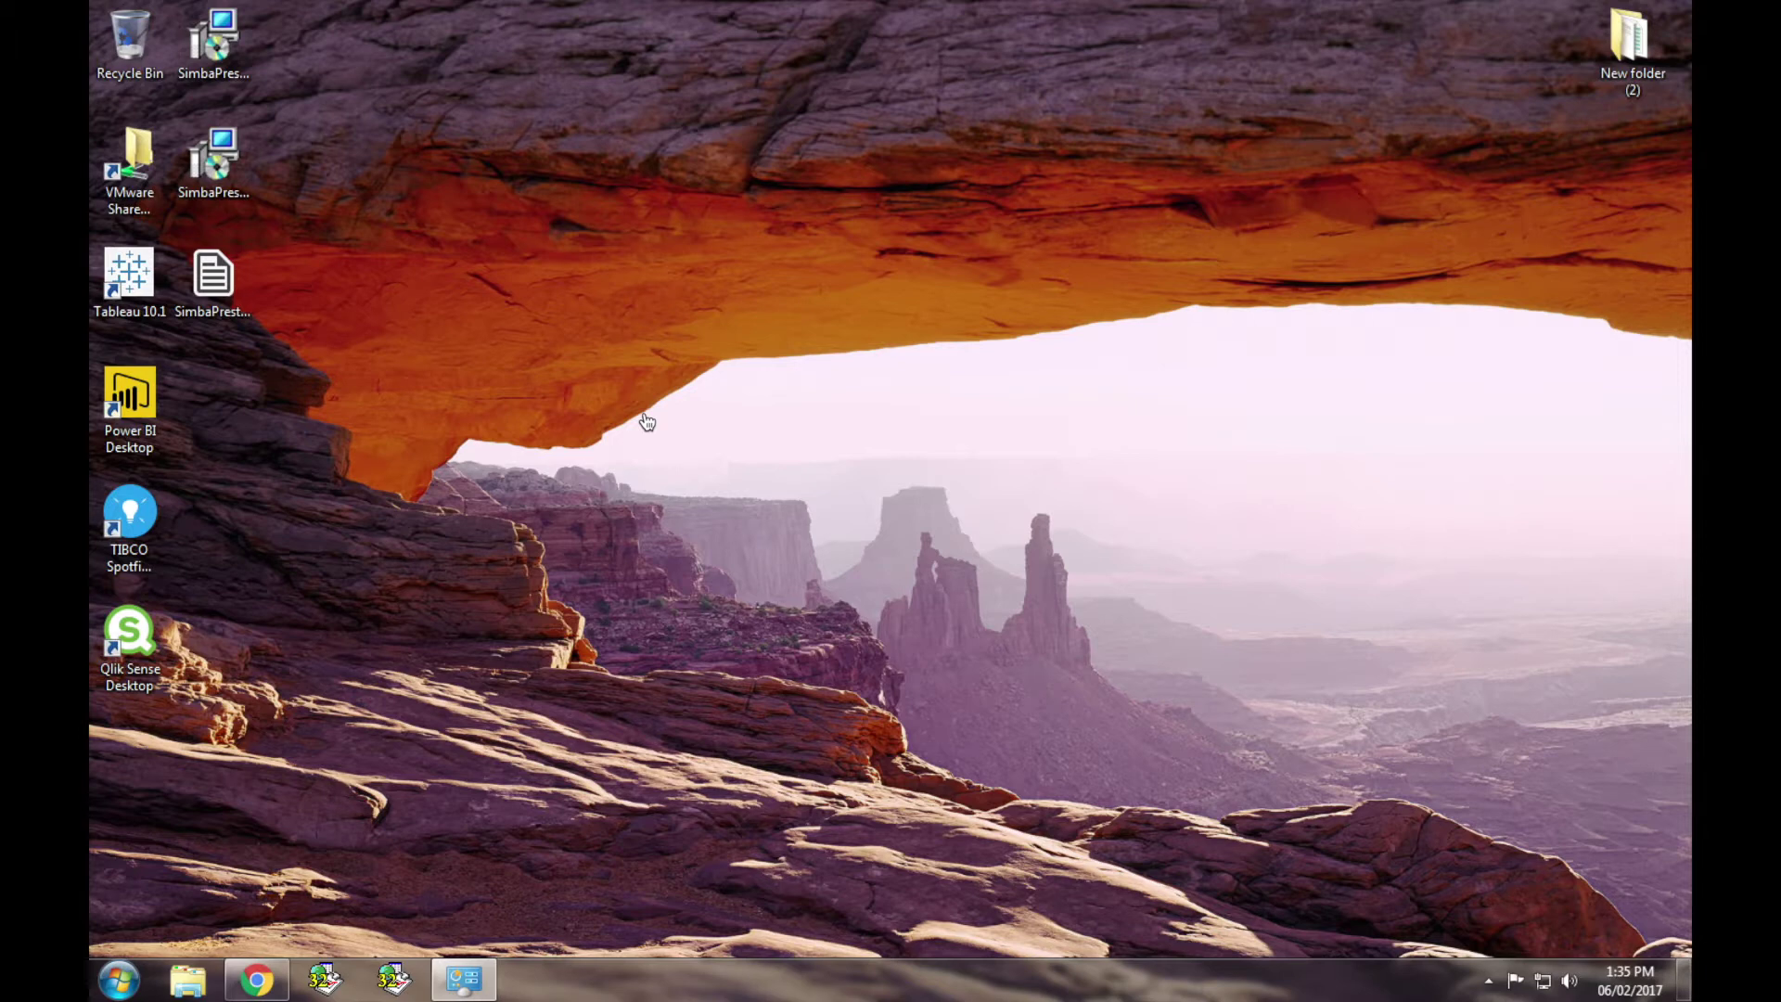
# Search the Start menu for ODBC and launch the 64-bit ODBC Data Source Administrator.
pyautogui.click(119, 979)
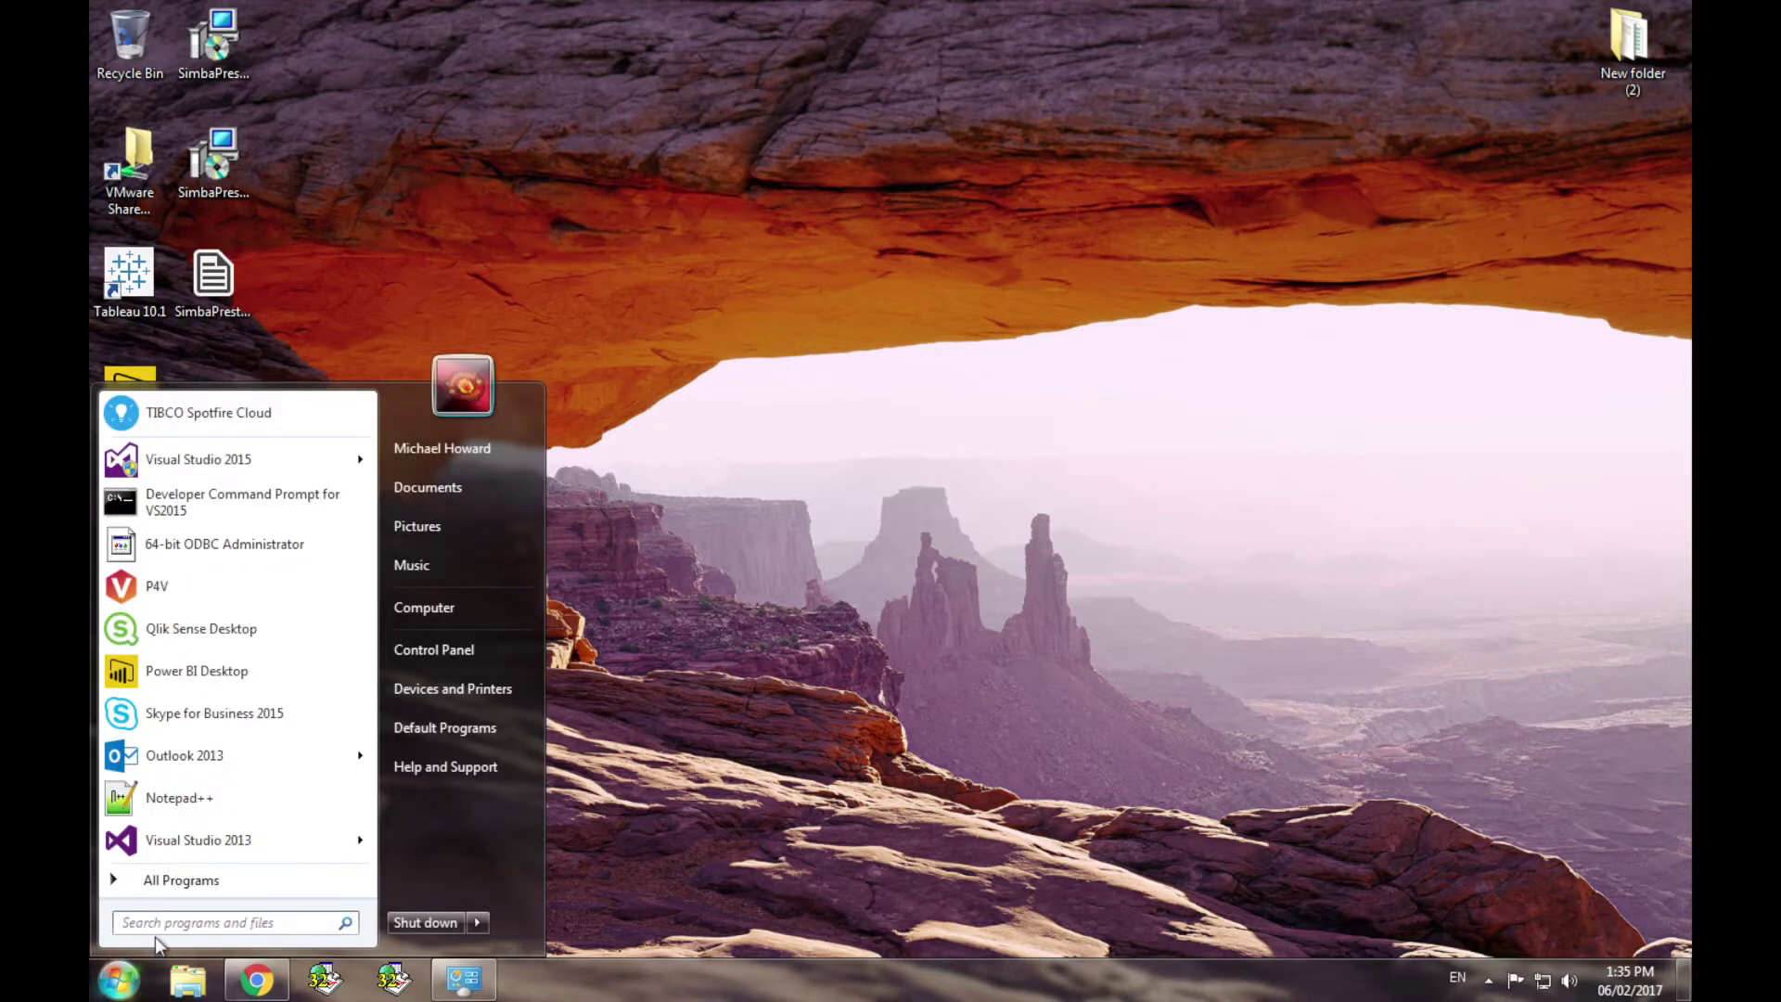
pyautogui.write('ODBC')
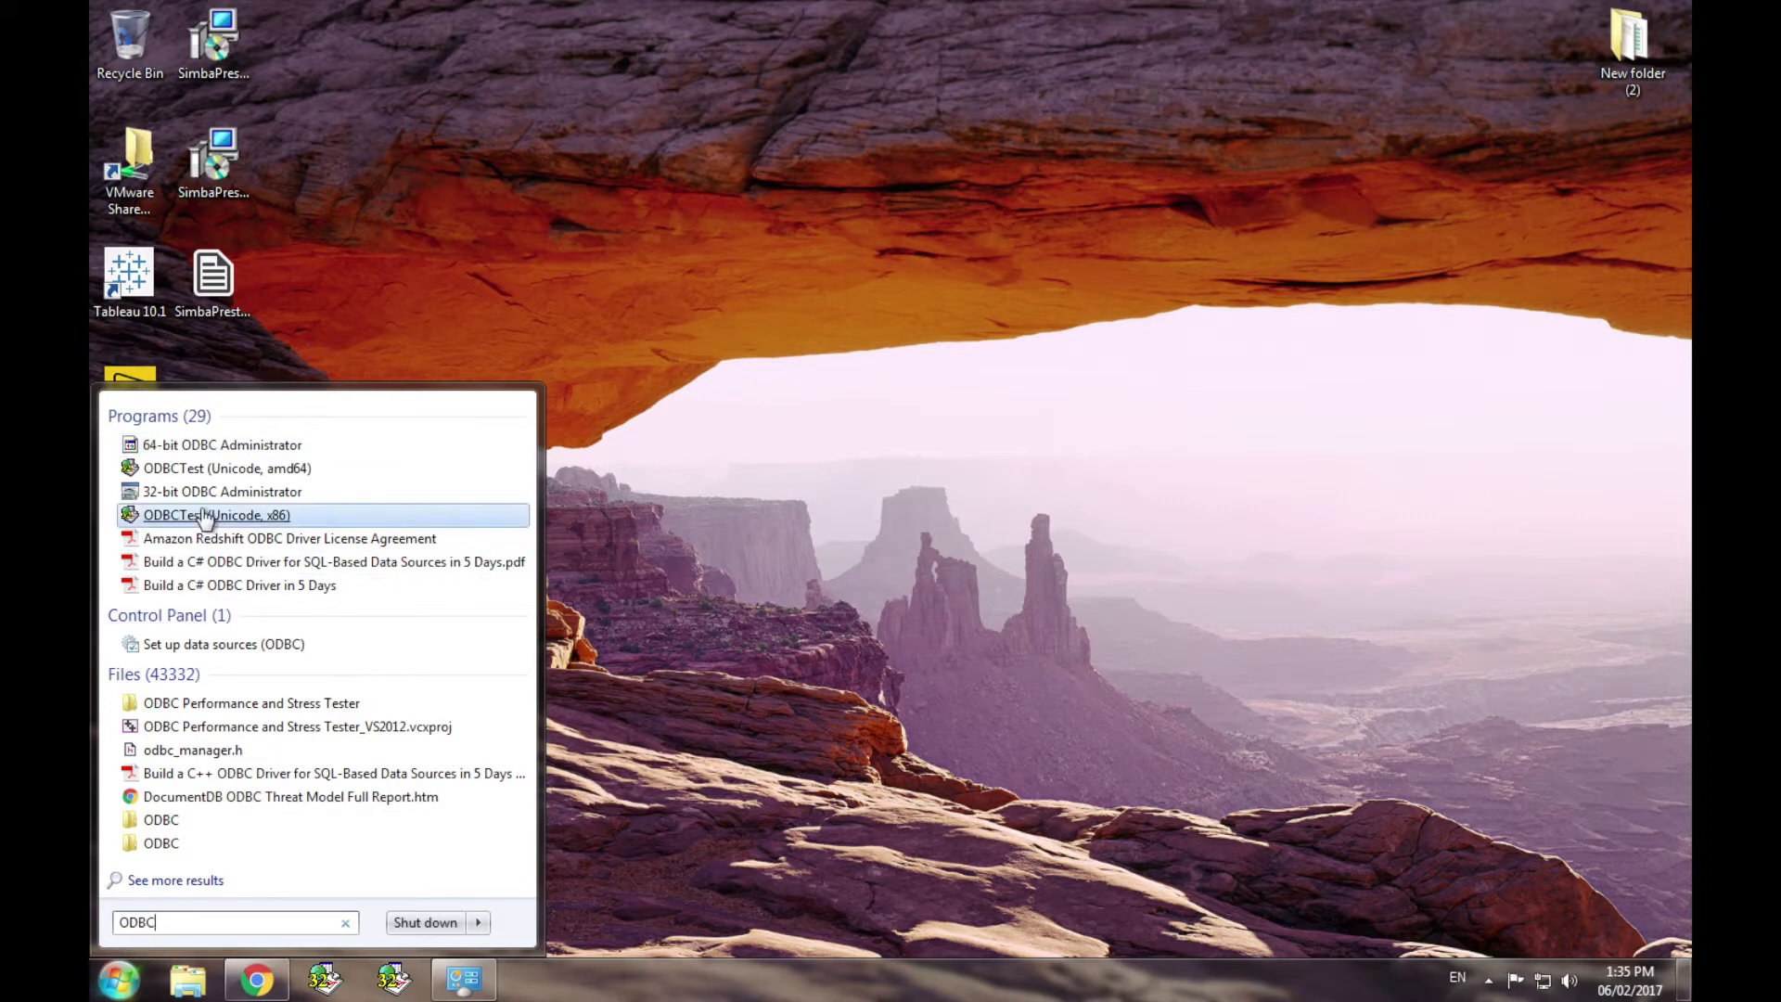
pyautogui.click(205, 447)
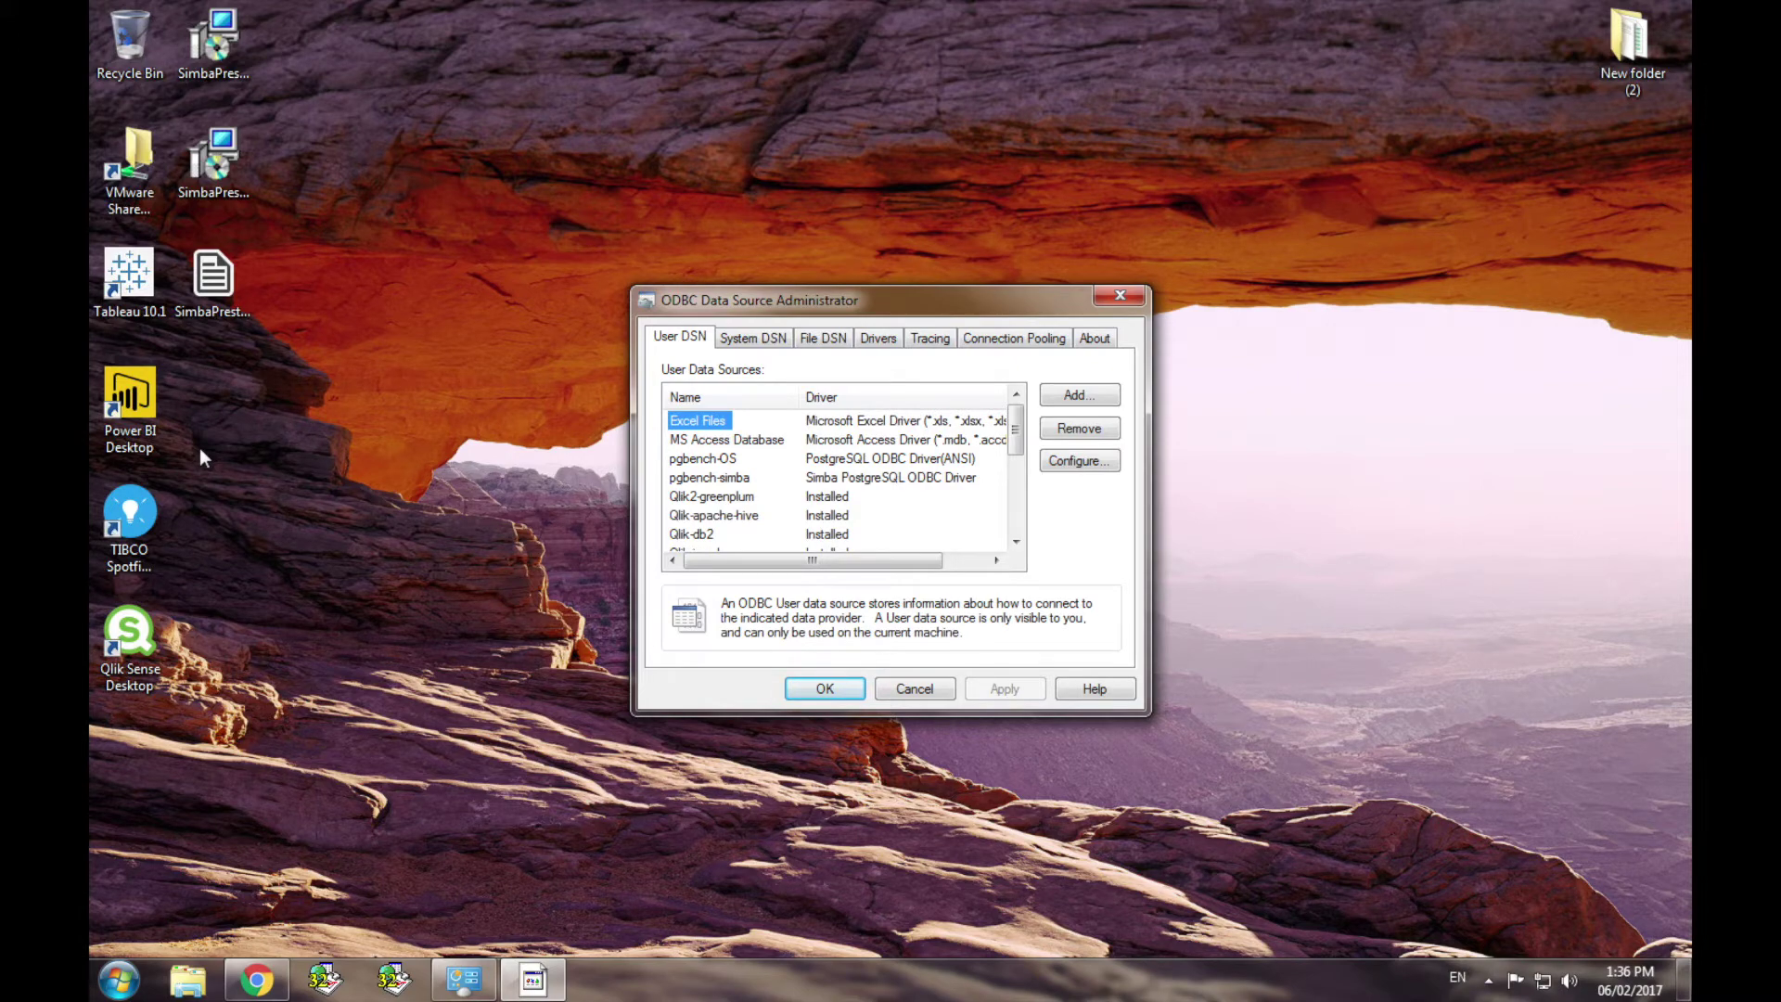
# Add a new System DSN that uses the Simba Presto ODBC Driver.
pyautogui.click(744, 340)
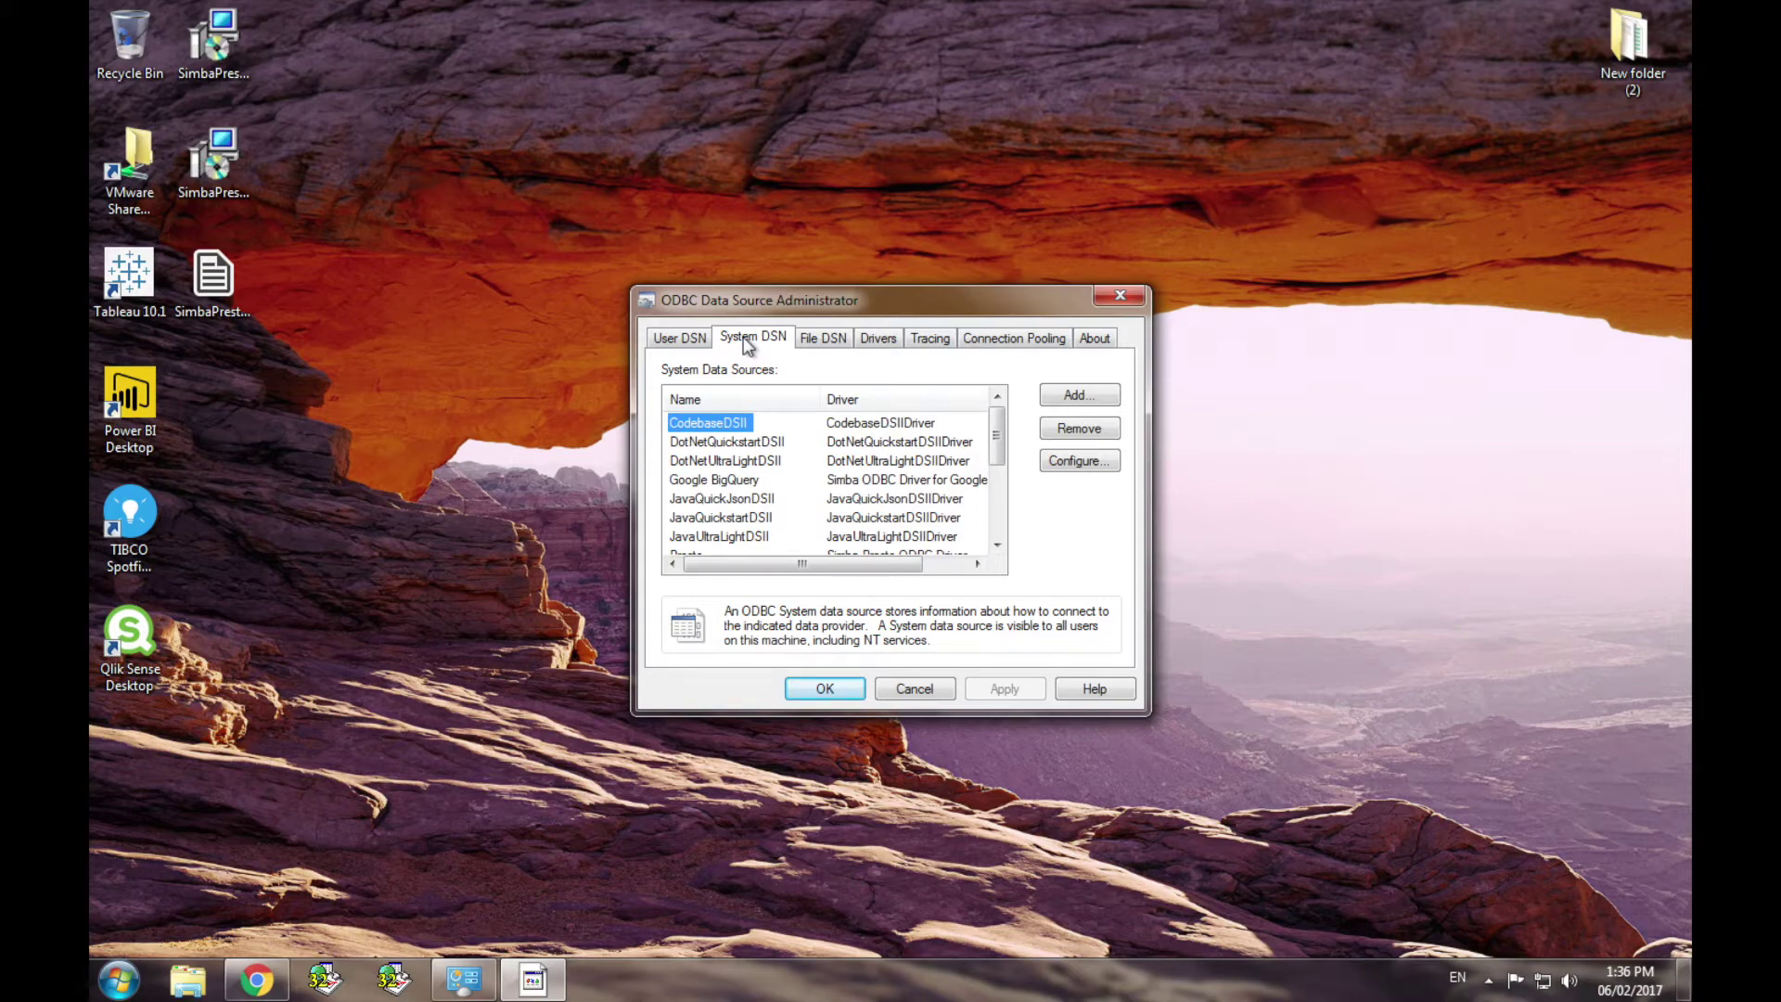
pyautogui.moveTo(999, 434); pyautogui.dragTo(1005, 493)
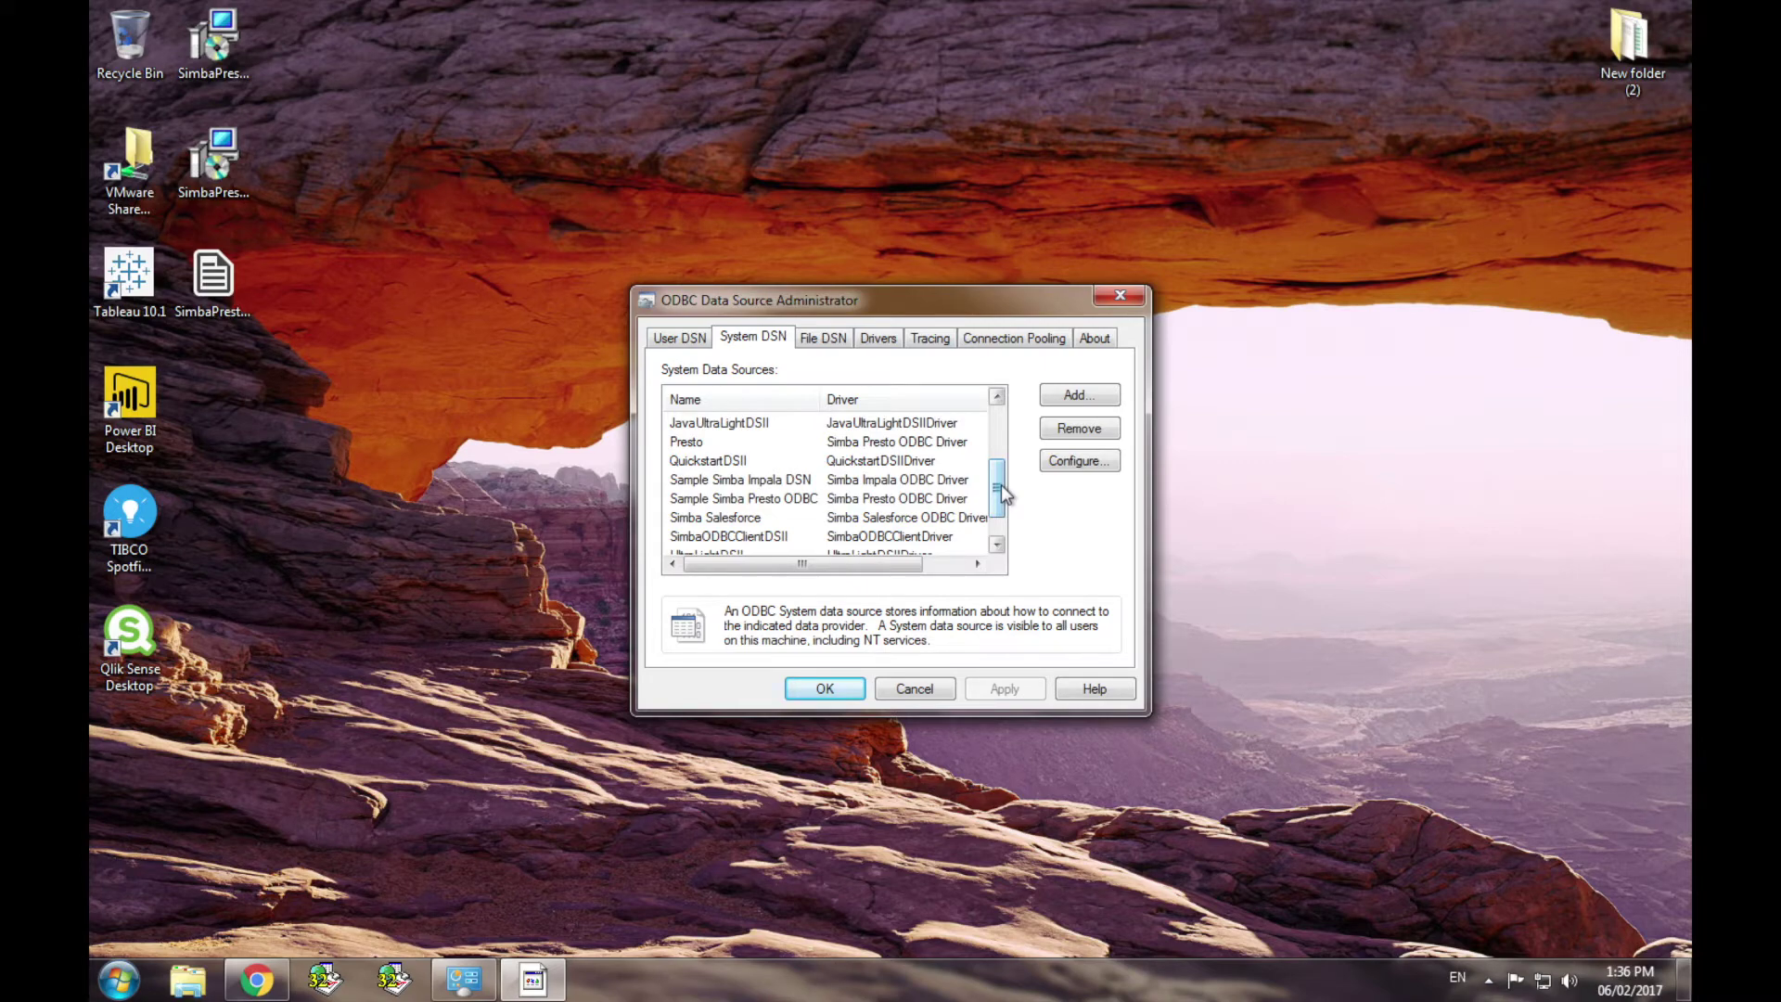
pyautogui.click(1102, 391)
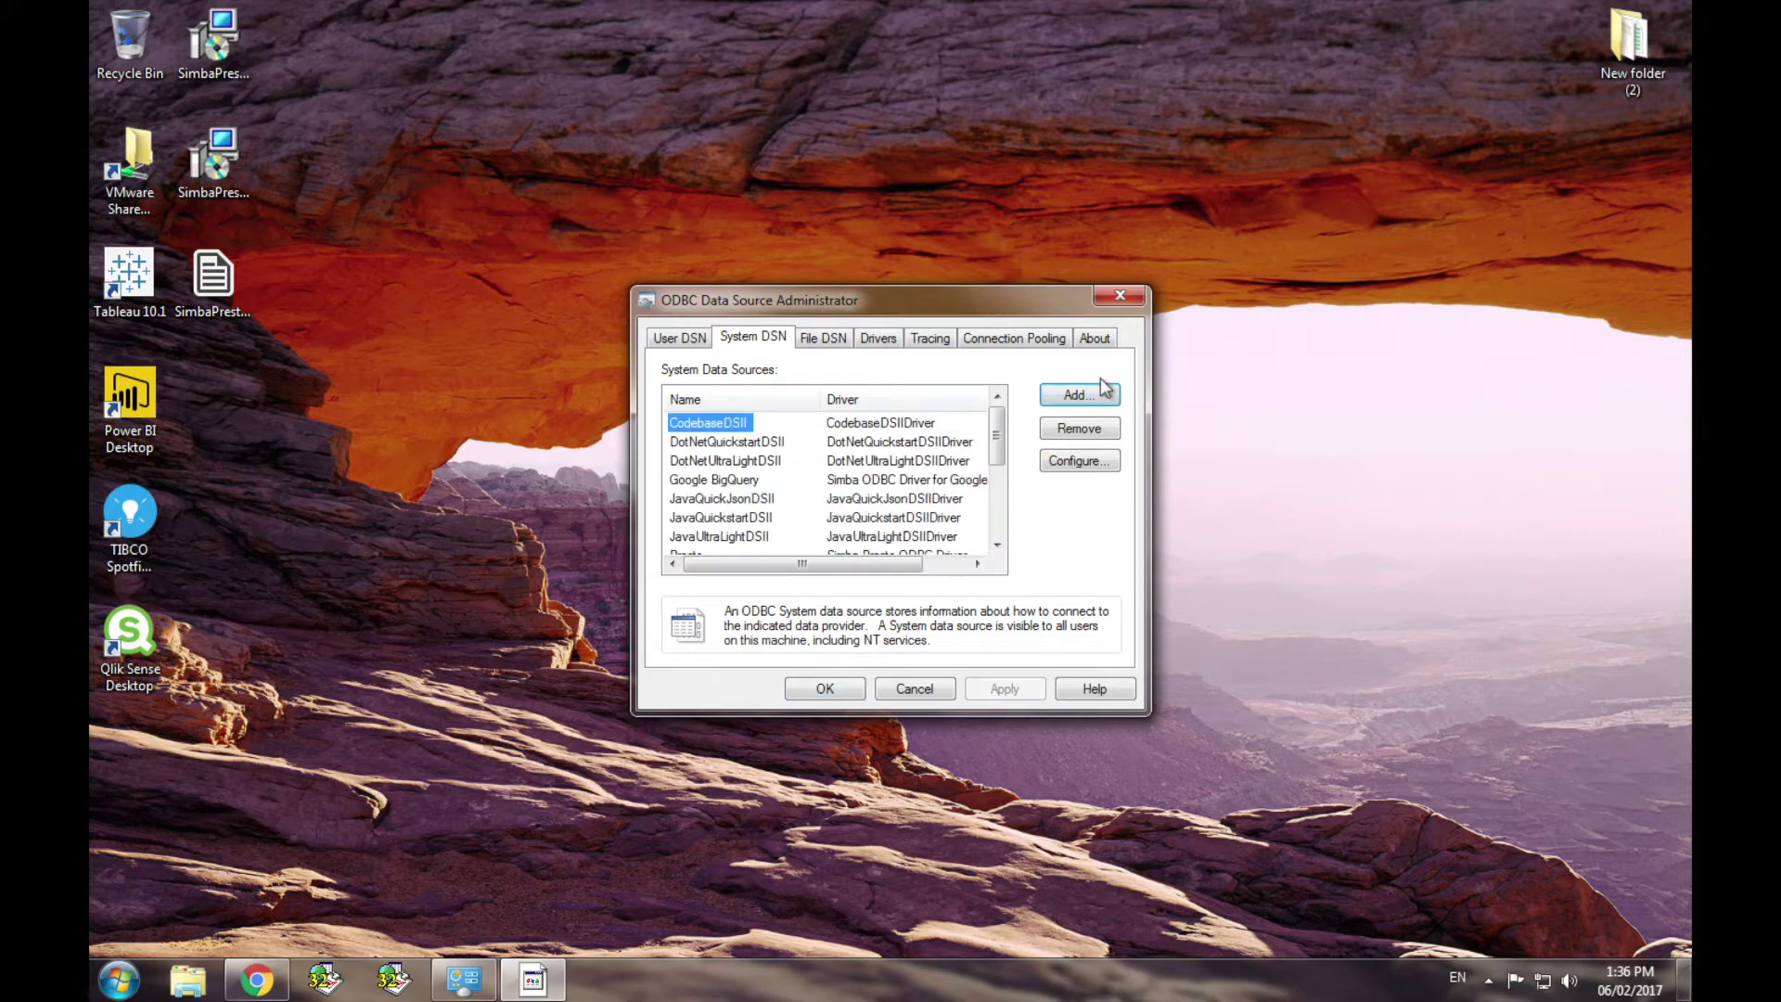
pyautogui.click(1100, 391)
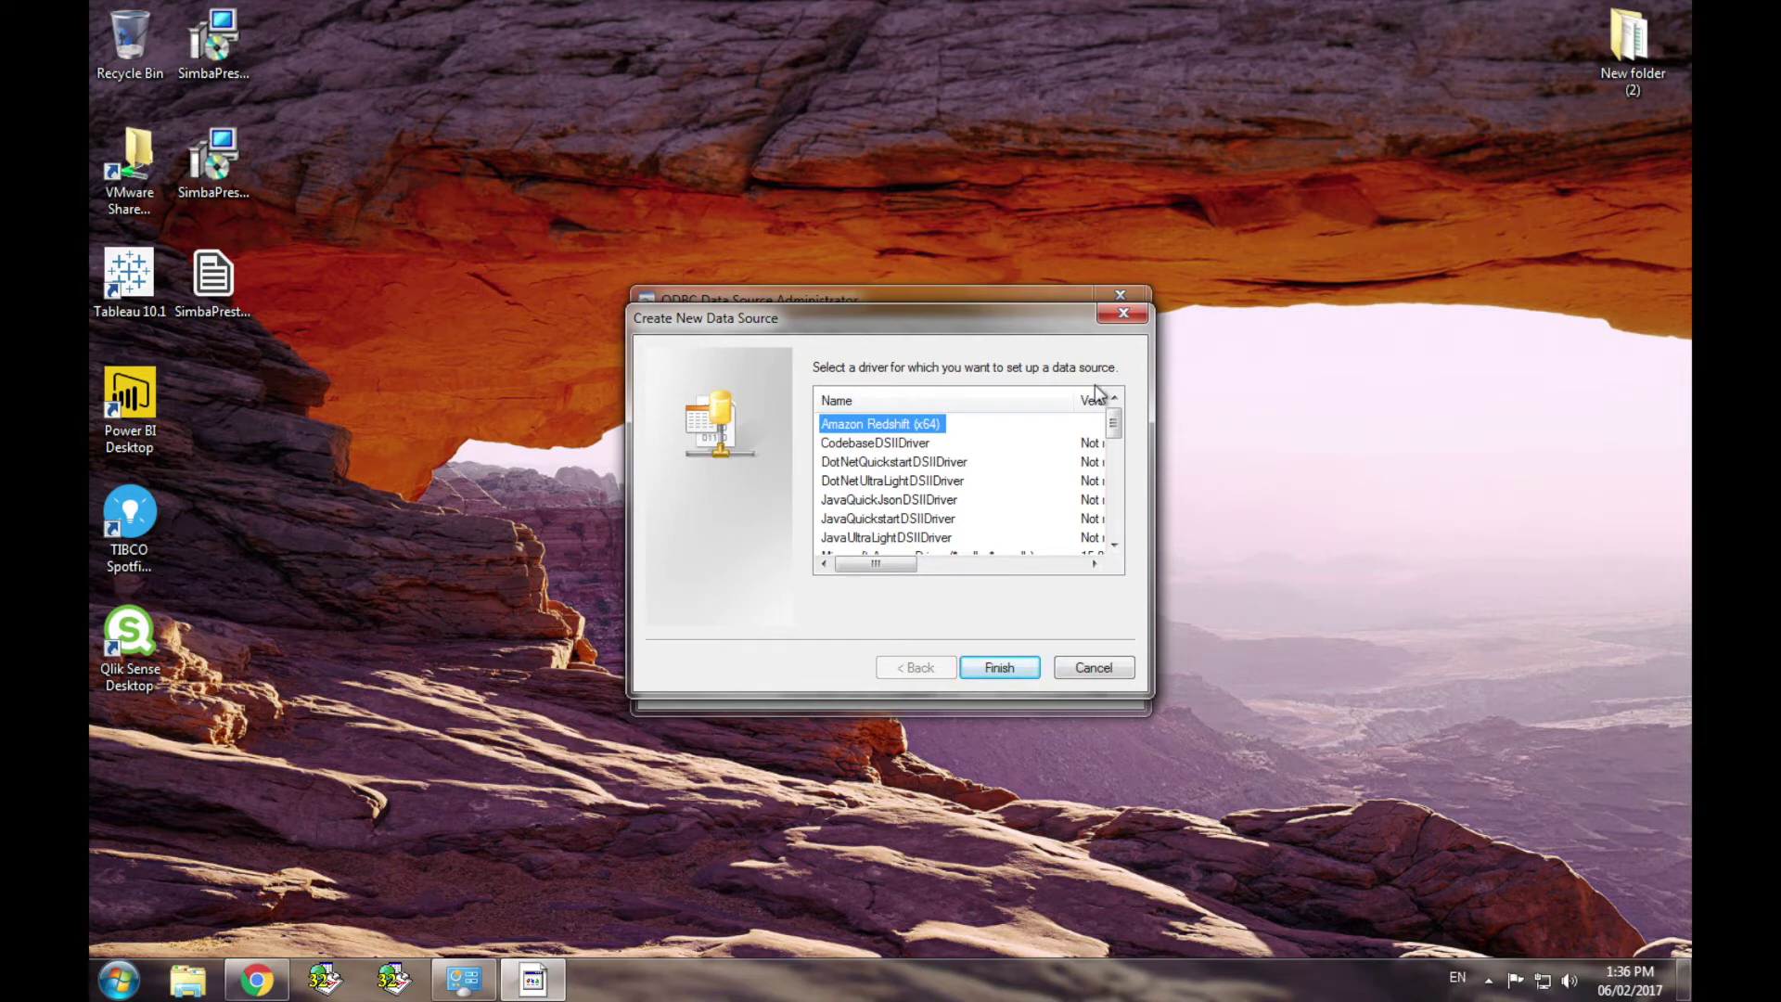
pyautogui.moveTo(1113, 425); pyautogui.dragTo(1118, 500)
pyautogui.doubleClick(955, 519)
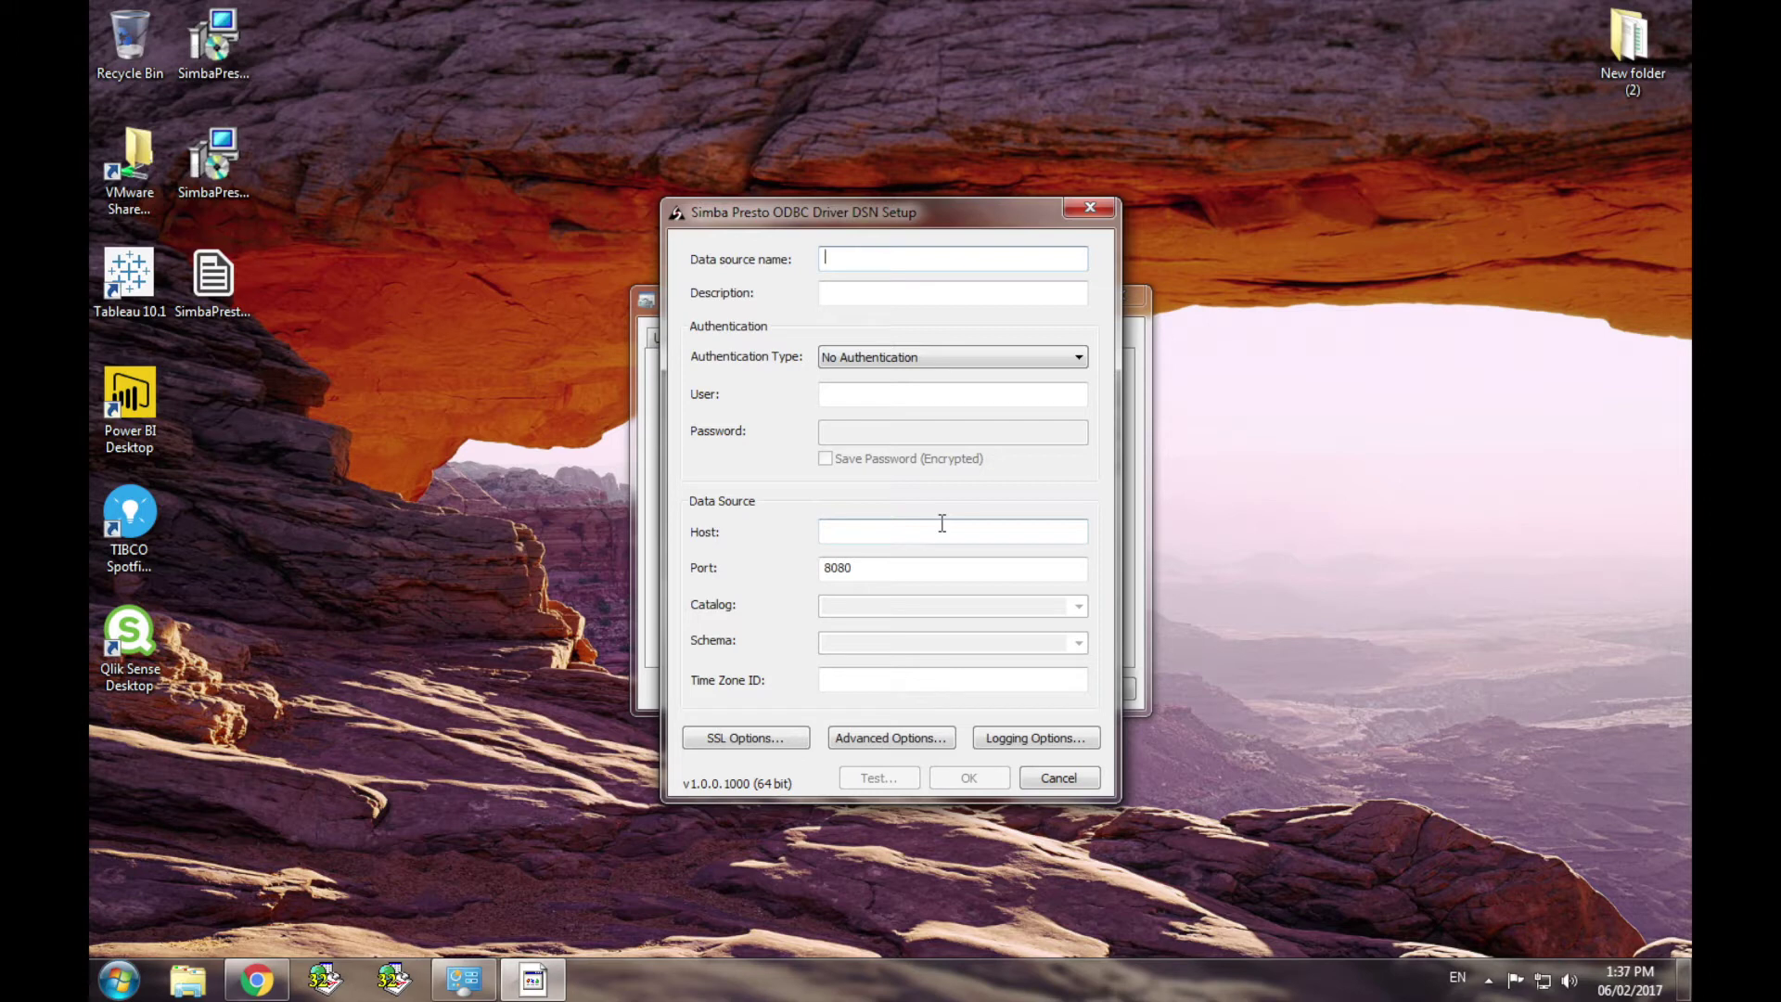
# Name the data source 'Presto Demo' with description 'DDSN for Presto Config Demo'.
pyautogui.write('Presto Demo')
pyautogui.click(843, 303)
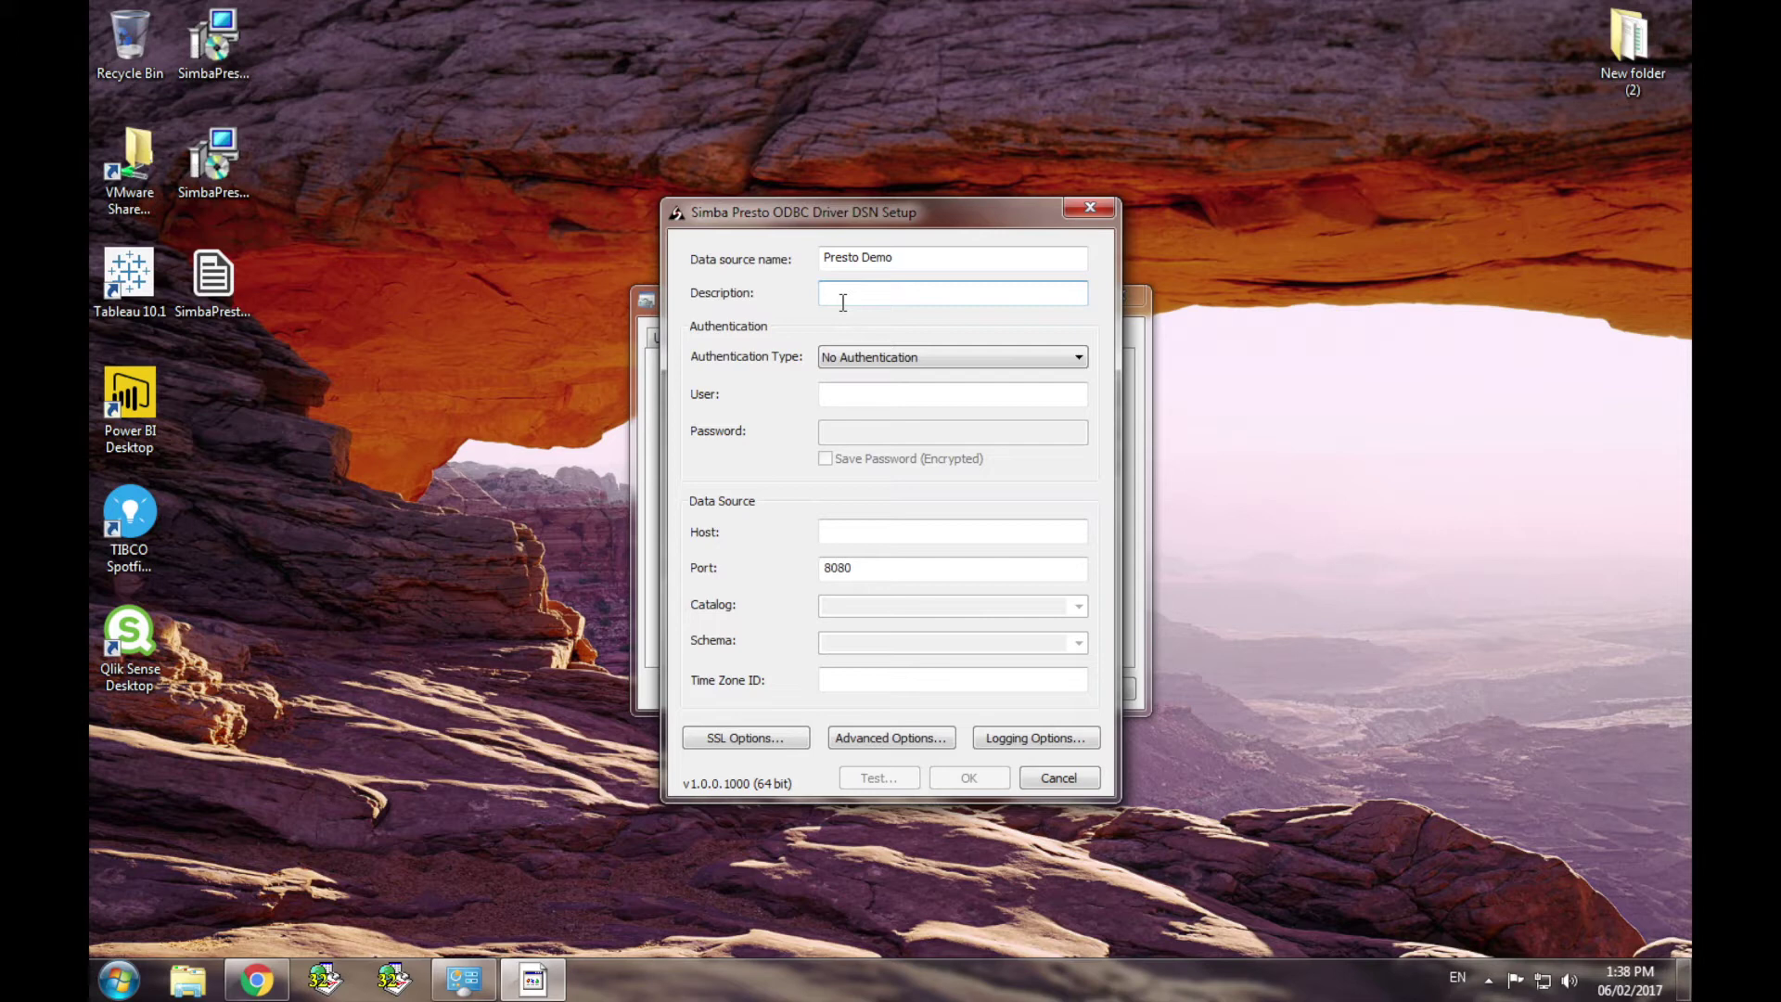
pyautogui.write('D')
pyautogui.write('DSN ')
pyautogui.write('for Pres')
pyautogui.write('to ')
pyautogui.write('Con')
pyautogui.write('fig D')
pyautogui.write('emo')
# Set host 192.168.222.102 and confirm the connection test succeeds.
pyautogui.click(847, 531)
pyautogui.write('192.168.222.102')
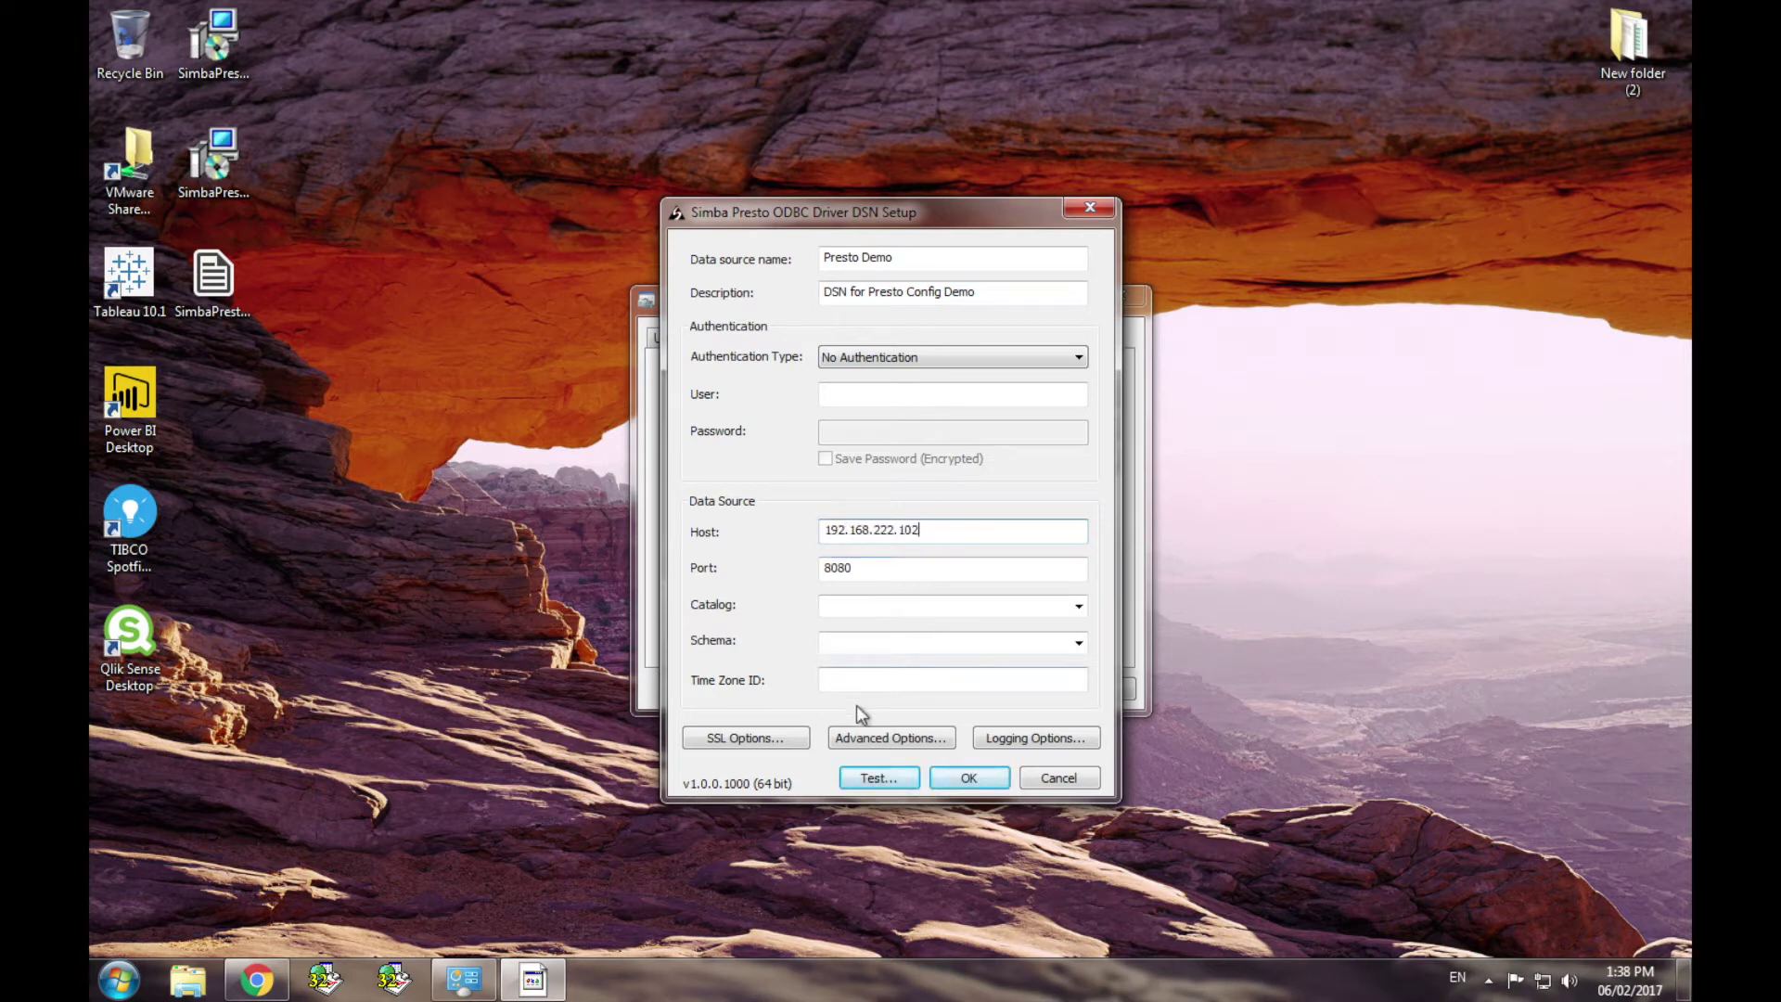
pyautogui.click(878, 779)
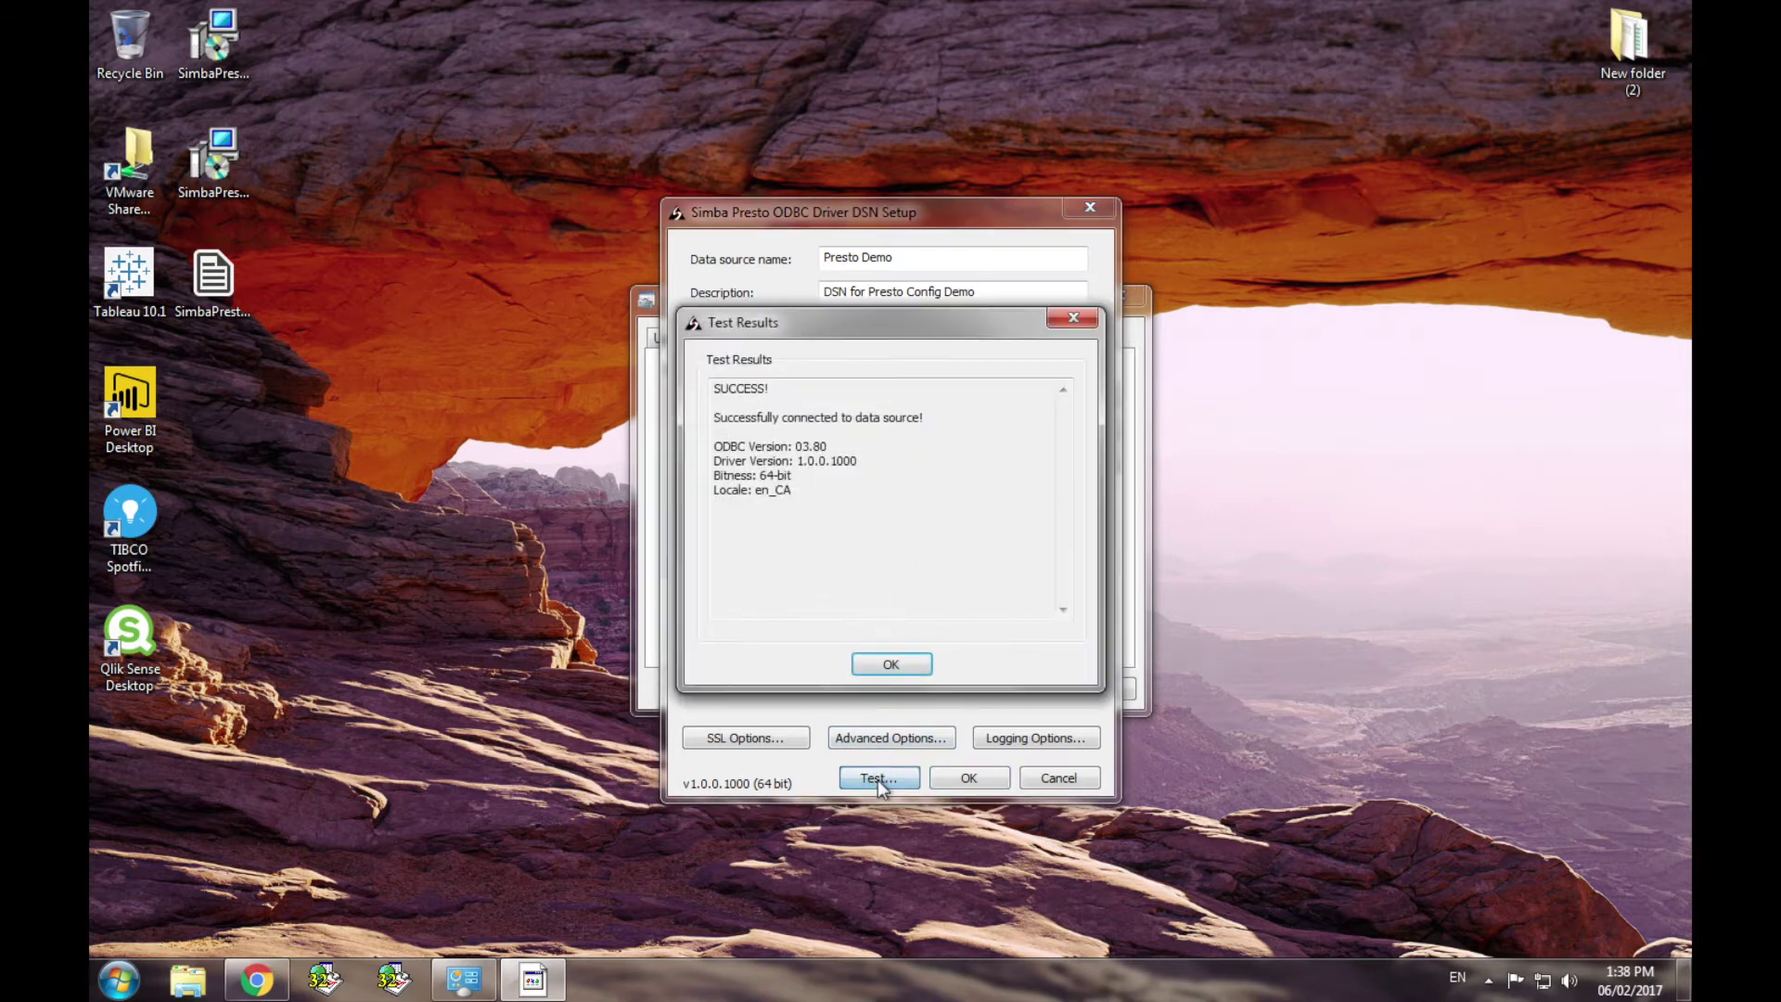
pyautogui.click(902, 666)
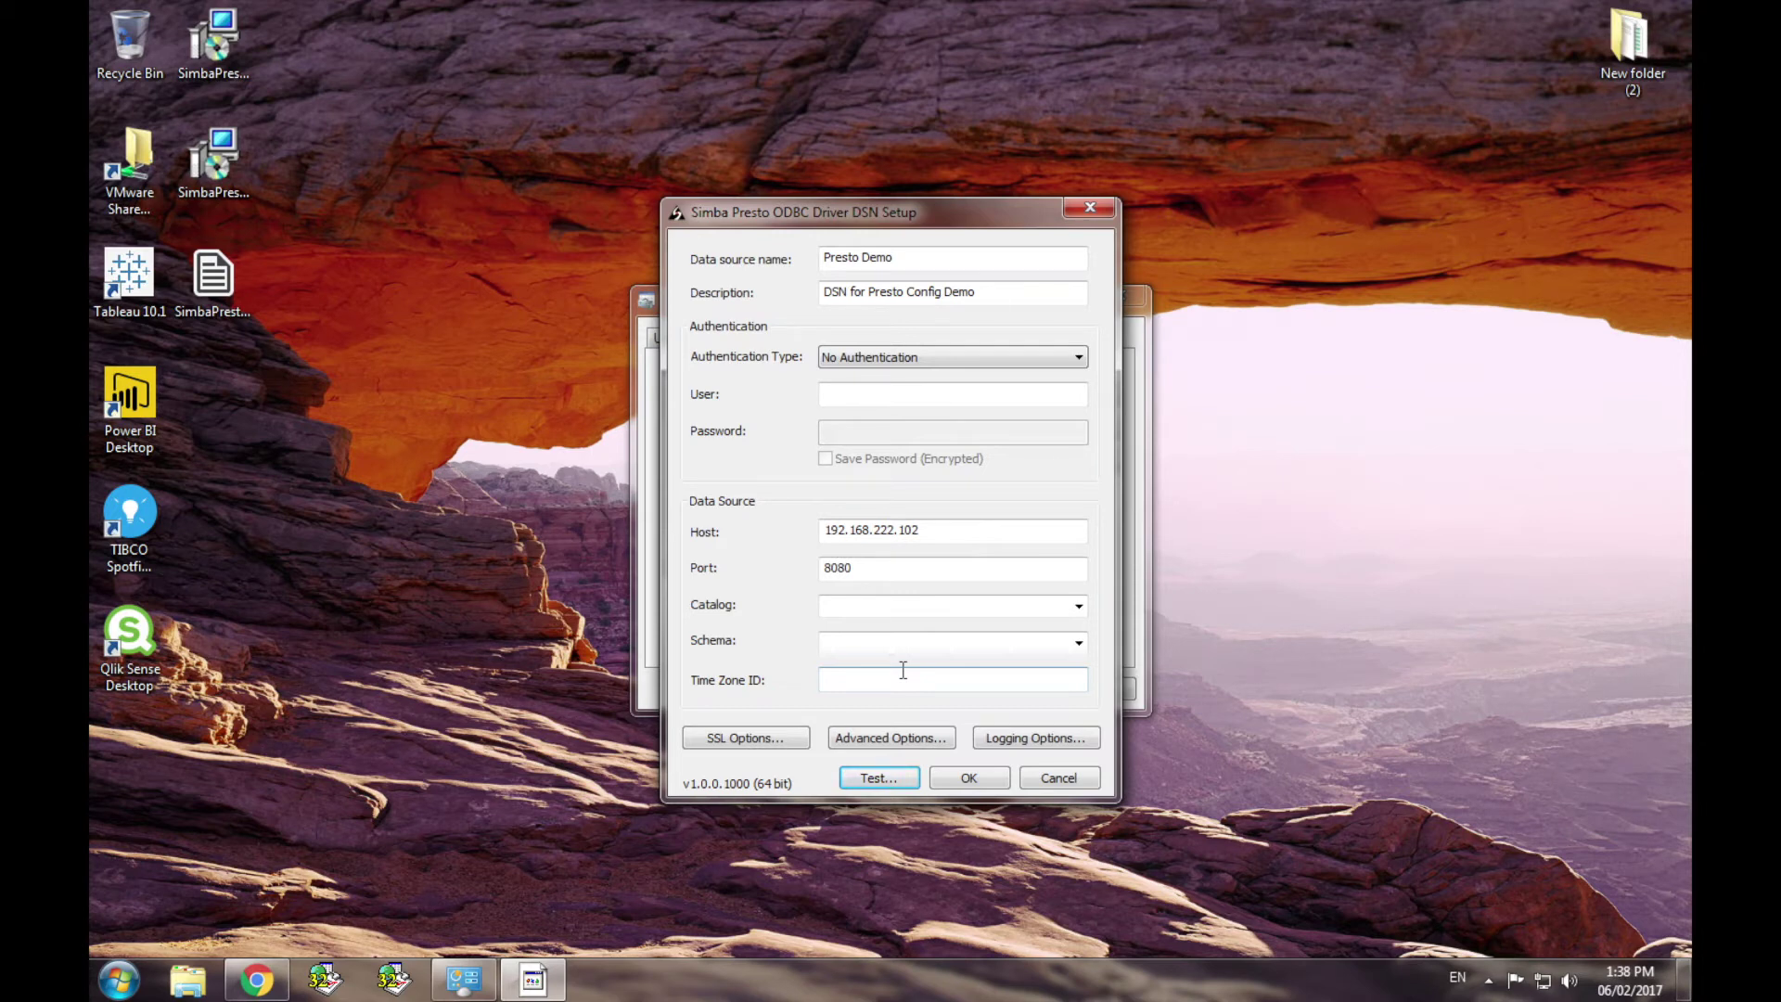
# Try Kerberos and LDAP authentication, then leave authentication at No Authentication.
pyautogui.click(938, 364)
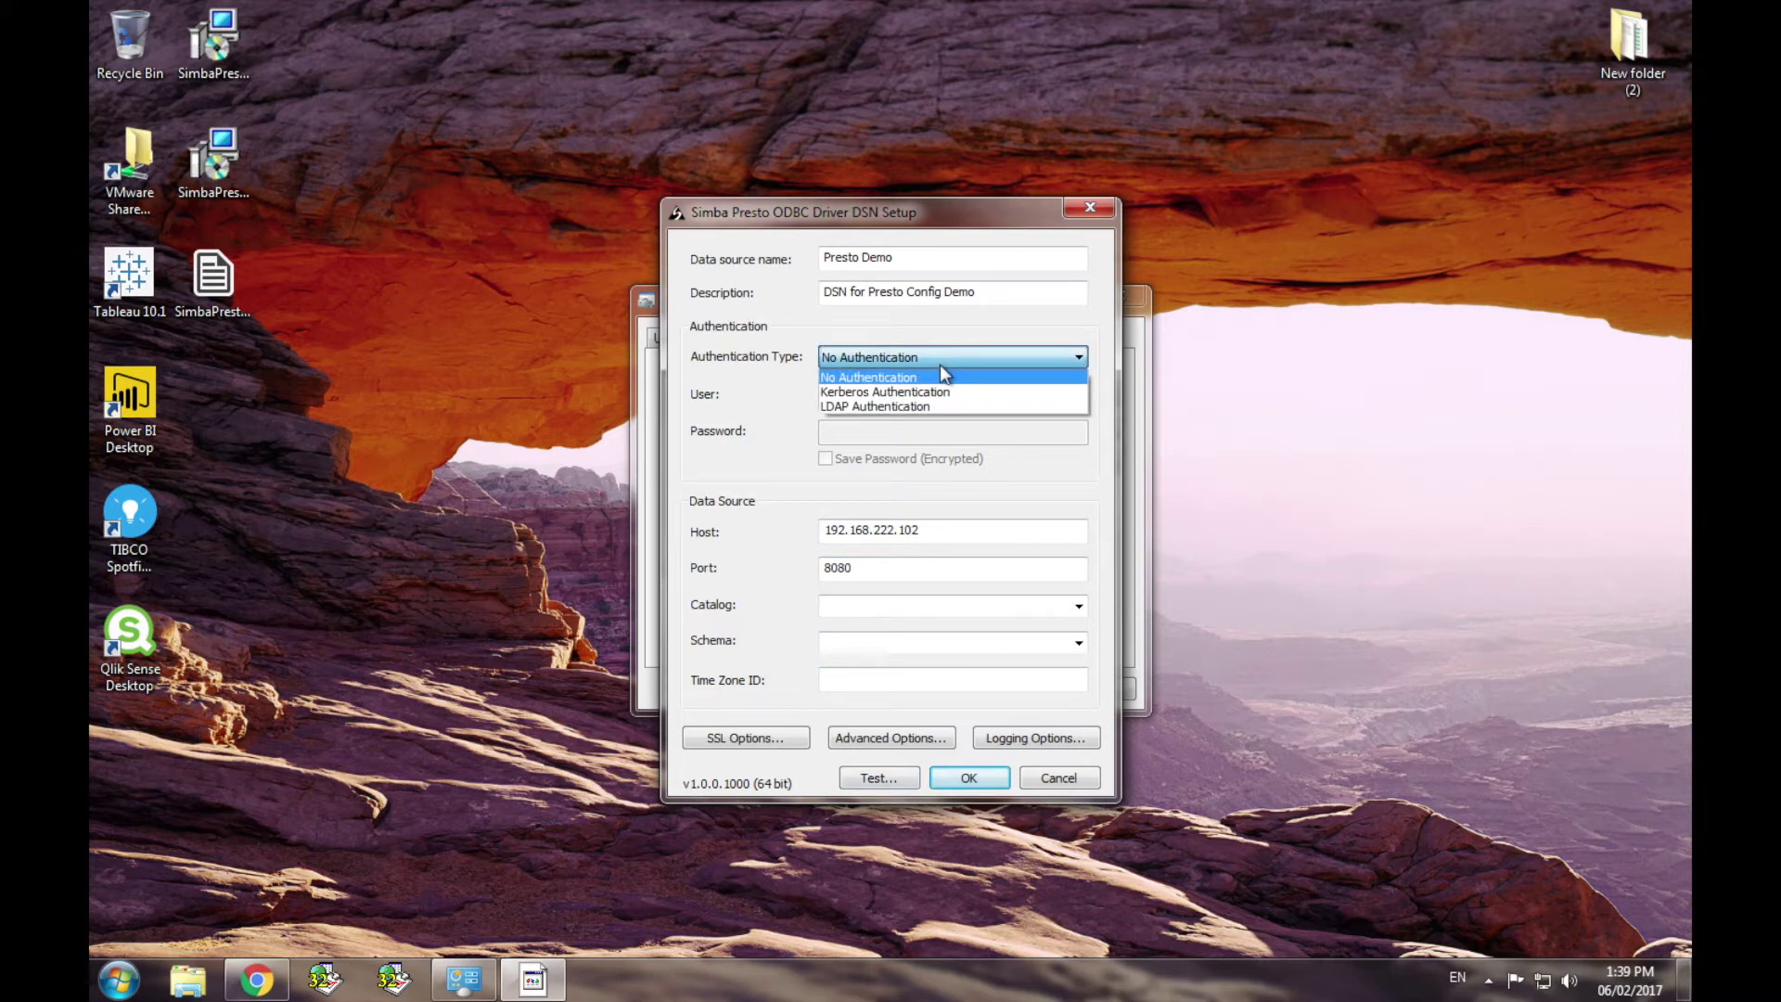
pyautogui.click(939, 390)
pyautogui.click(946, 362)
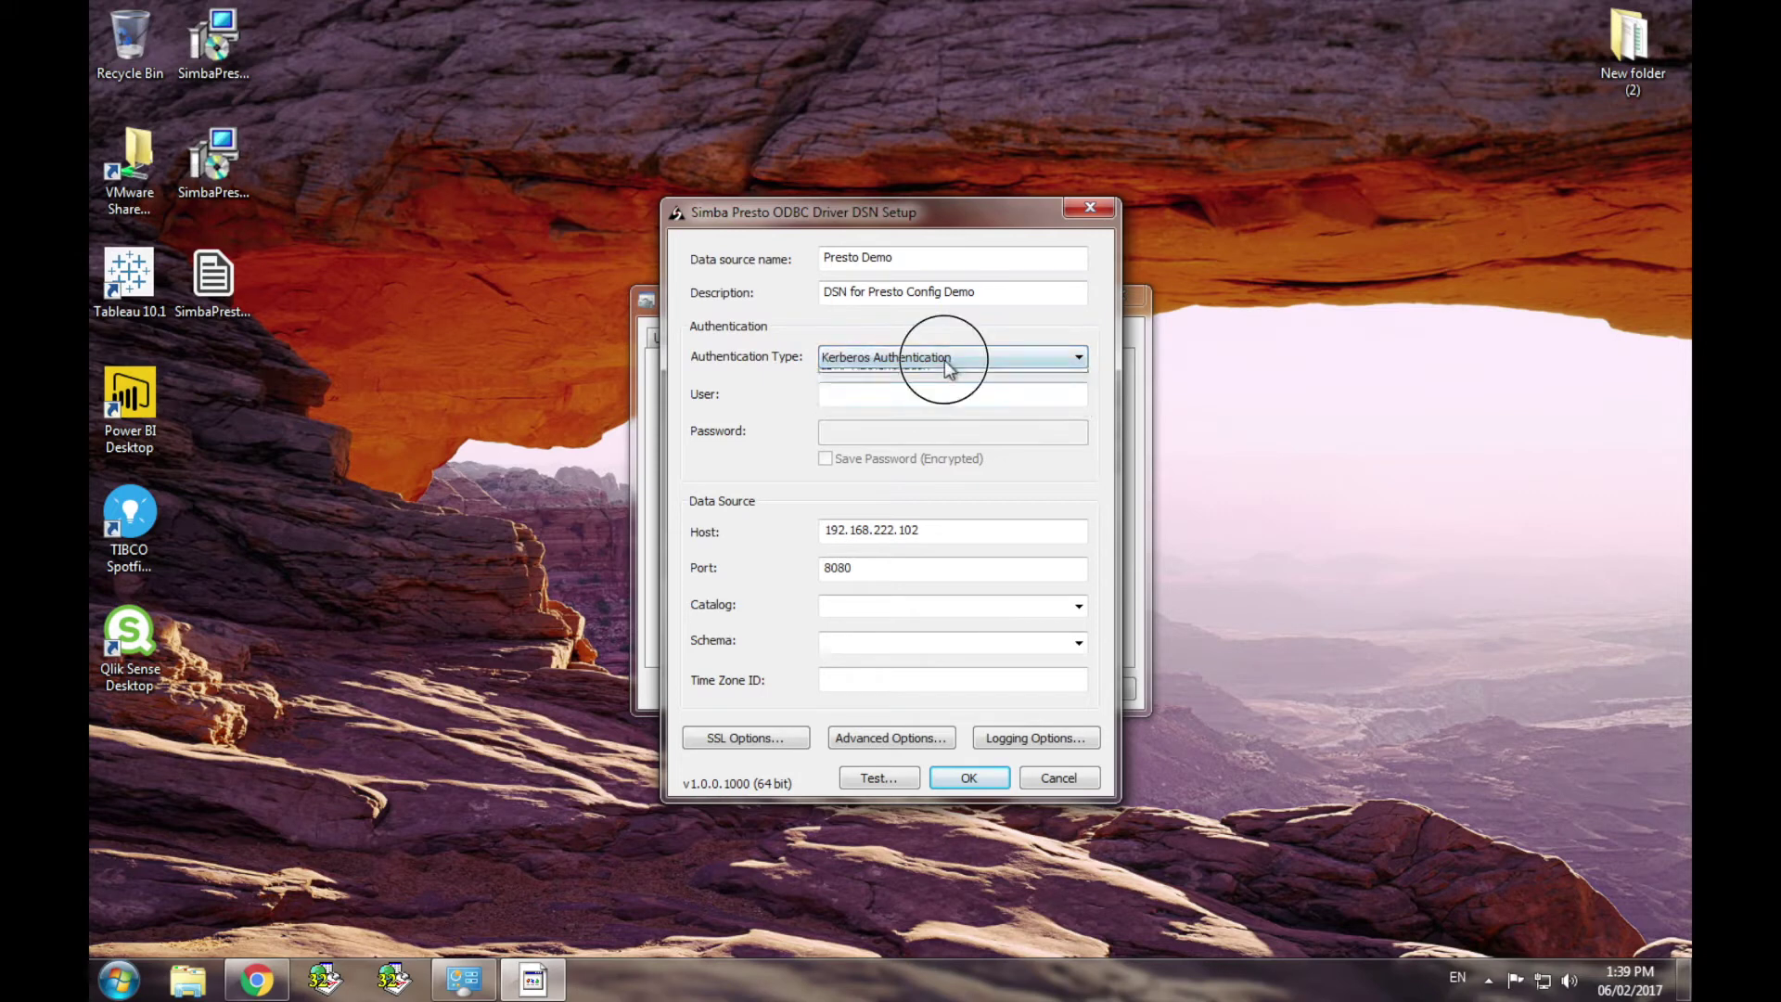
pyautogui.click(937, 402)
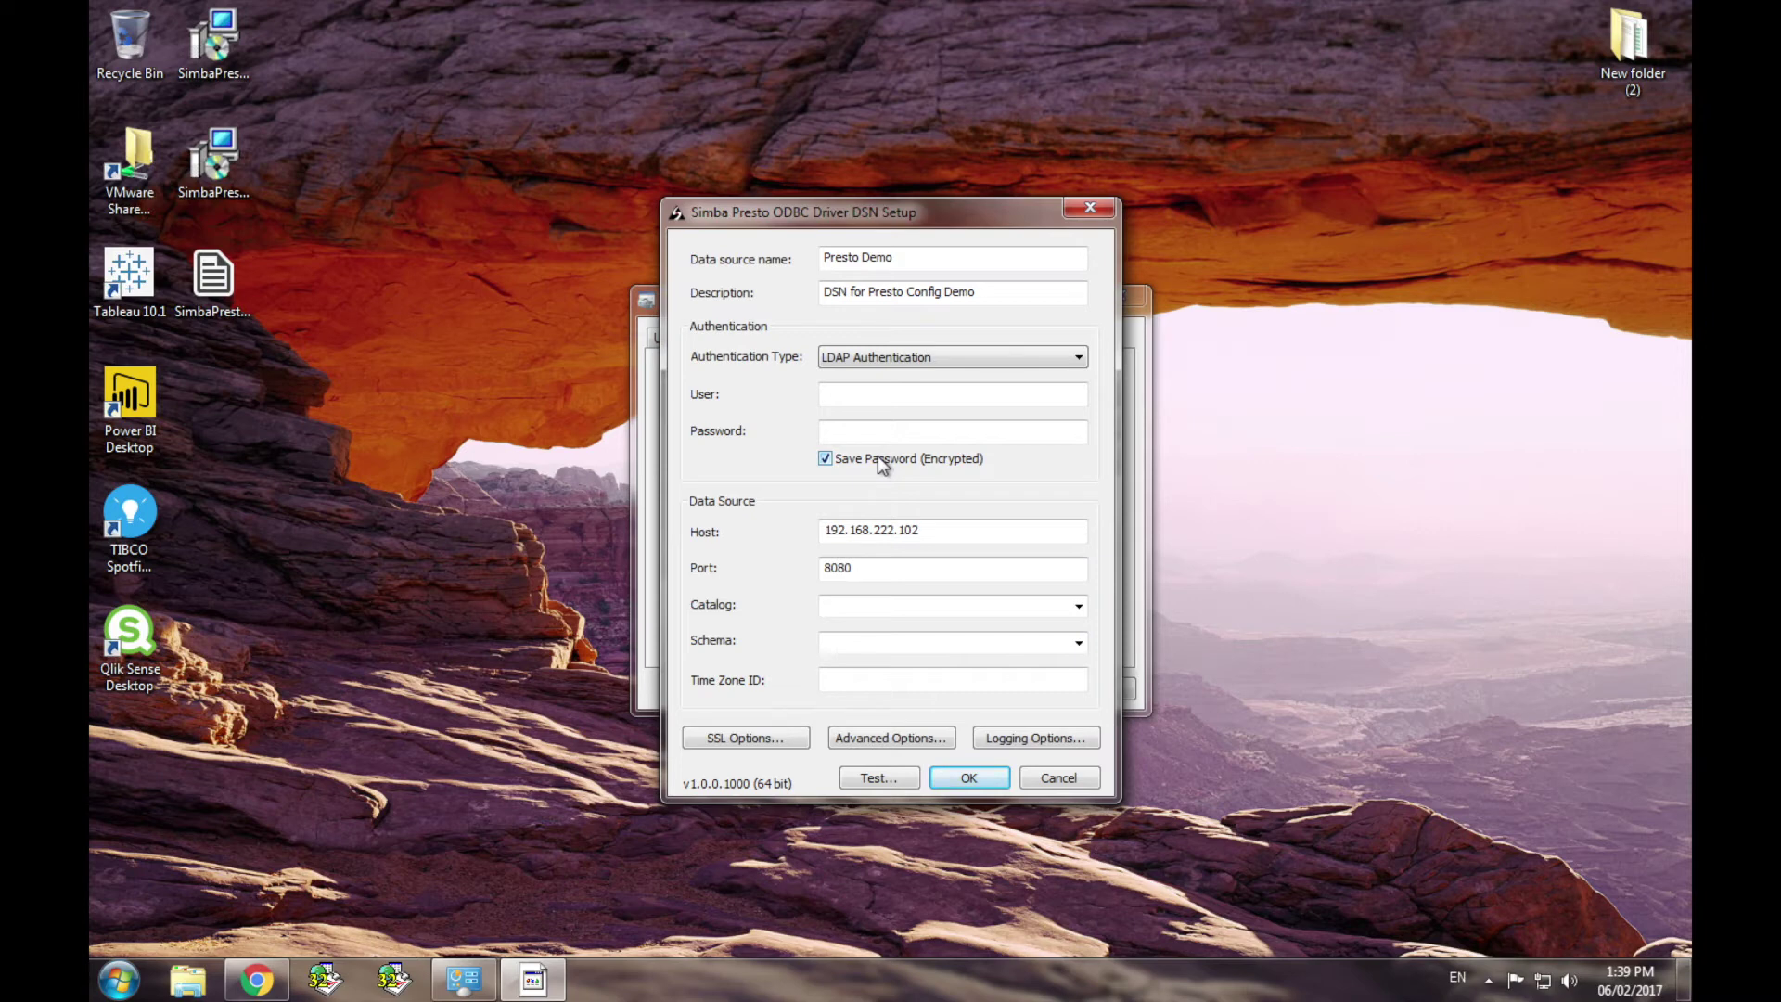
pyautogui.click(875, 358)
pyautogui.click(882, 377)
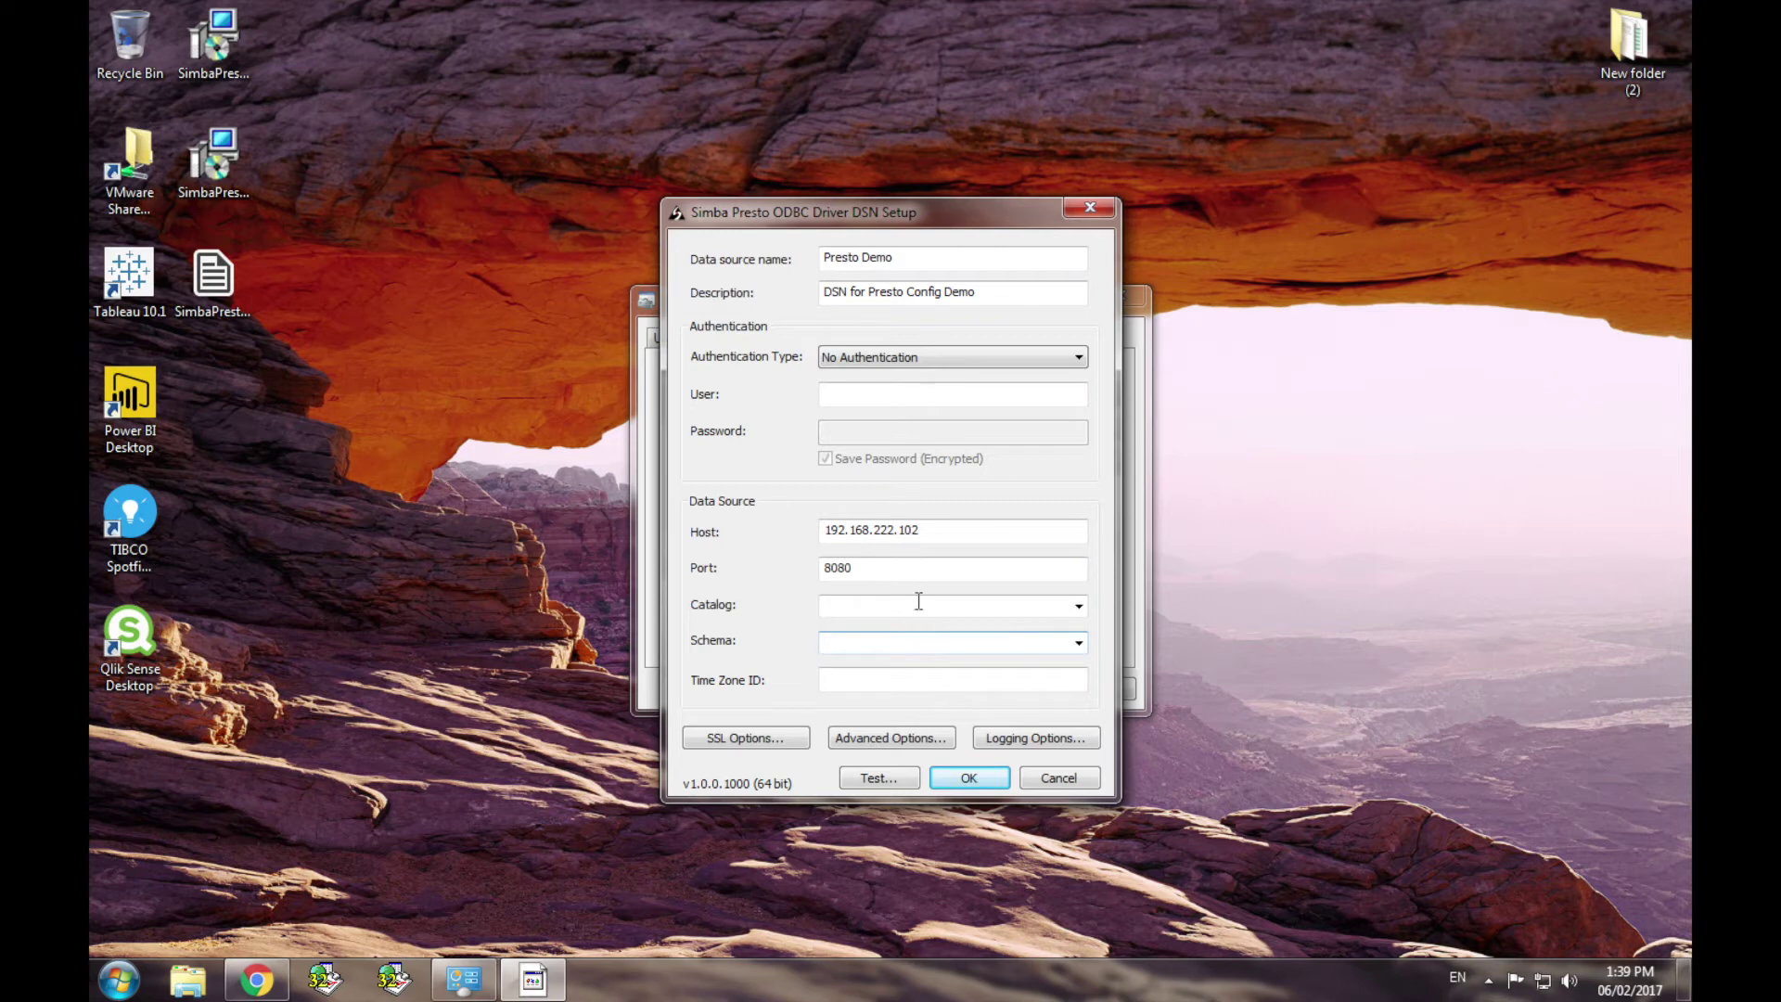
# Set the catalog to tpch and the schema to tiny.
pyautogui.click(1078, 606)
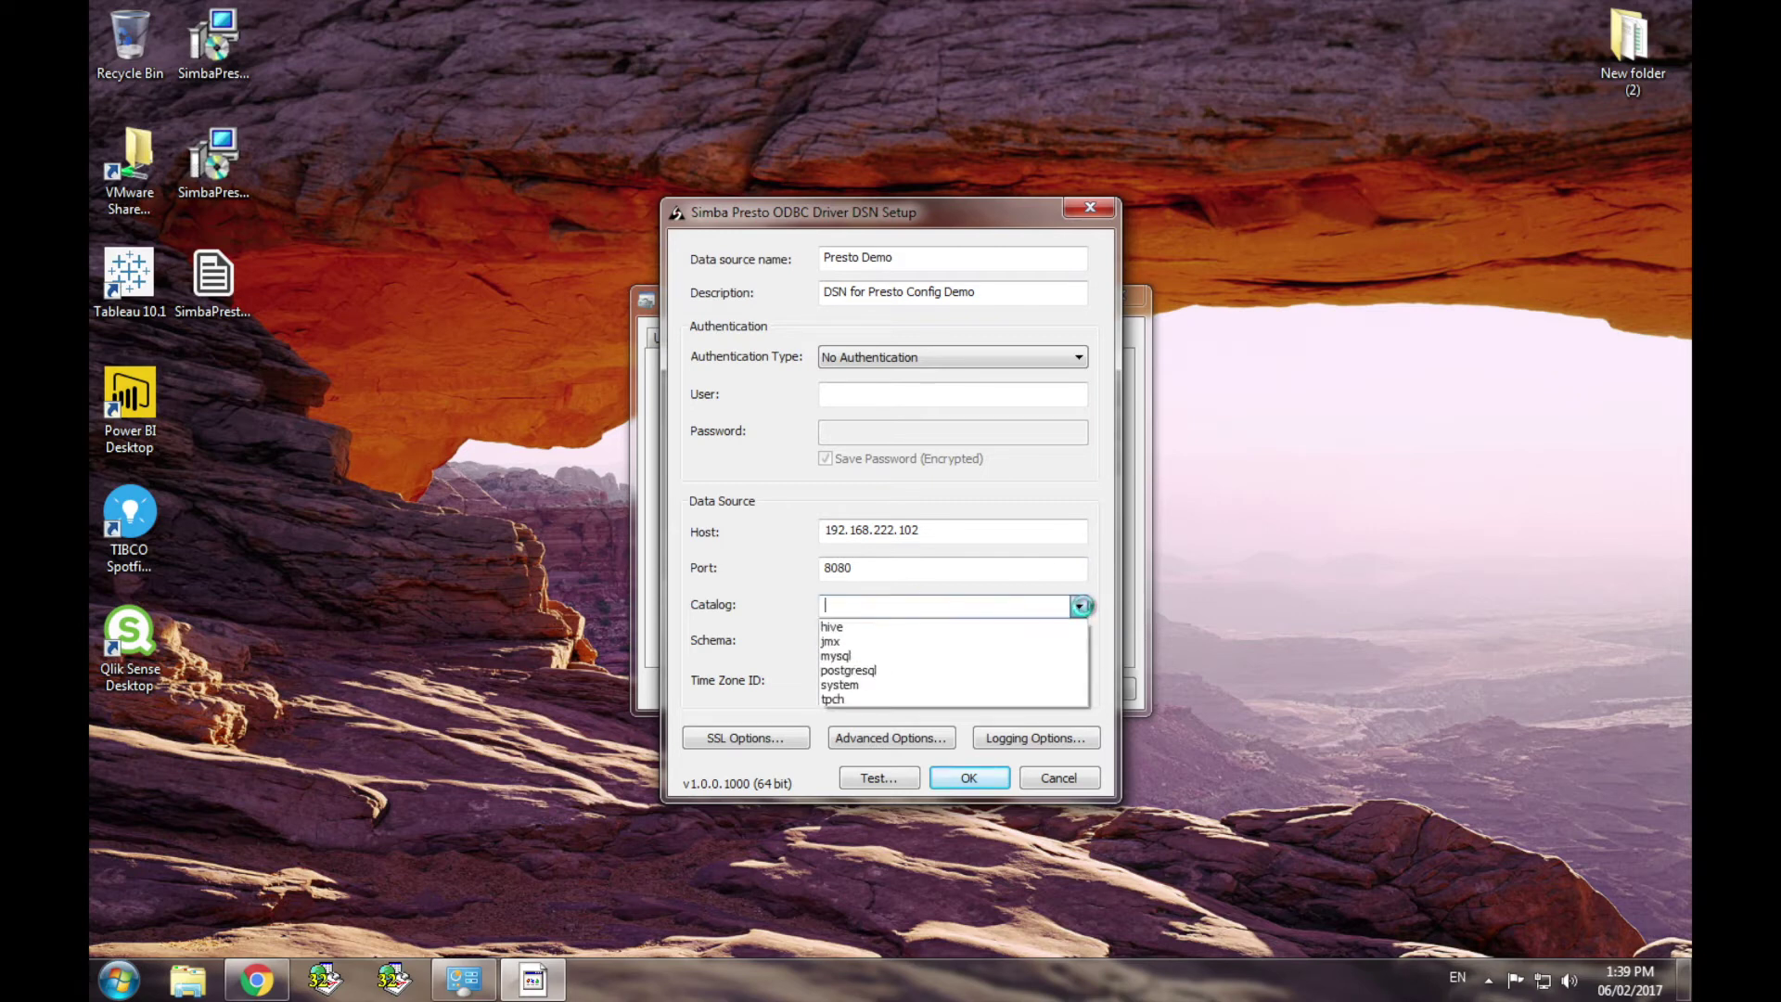
pyautogui.click(1003, 700)
pyautogui.click(1078, 642)
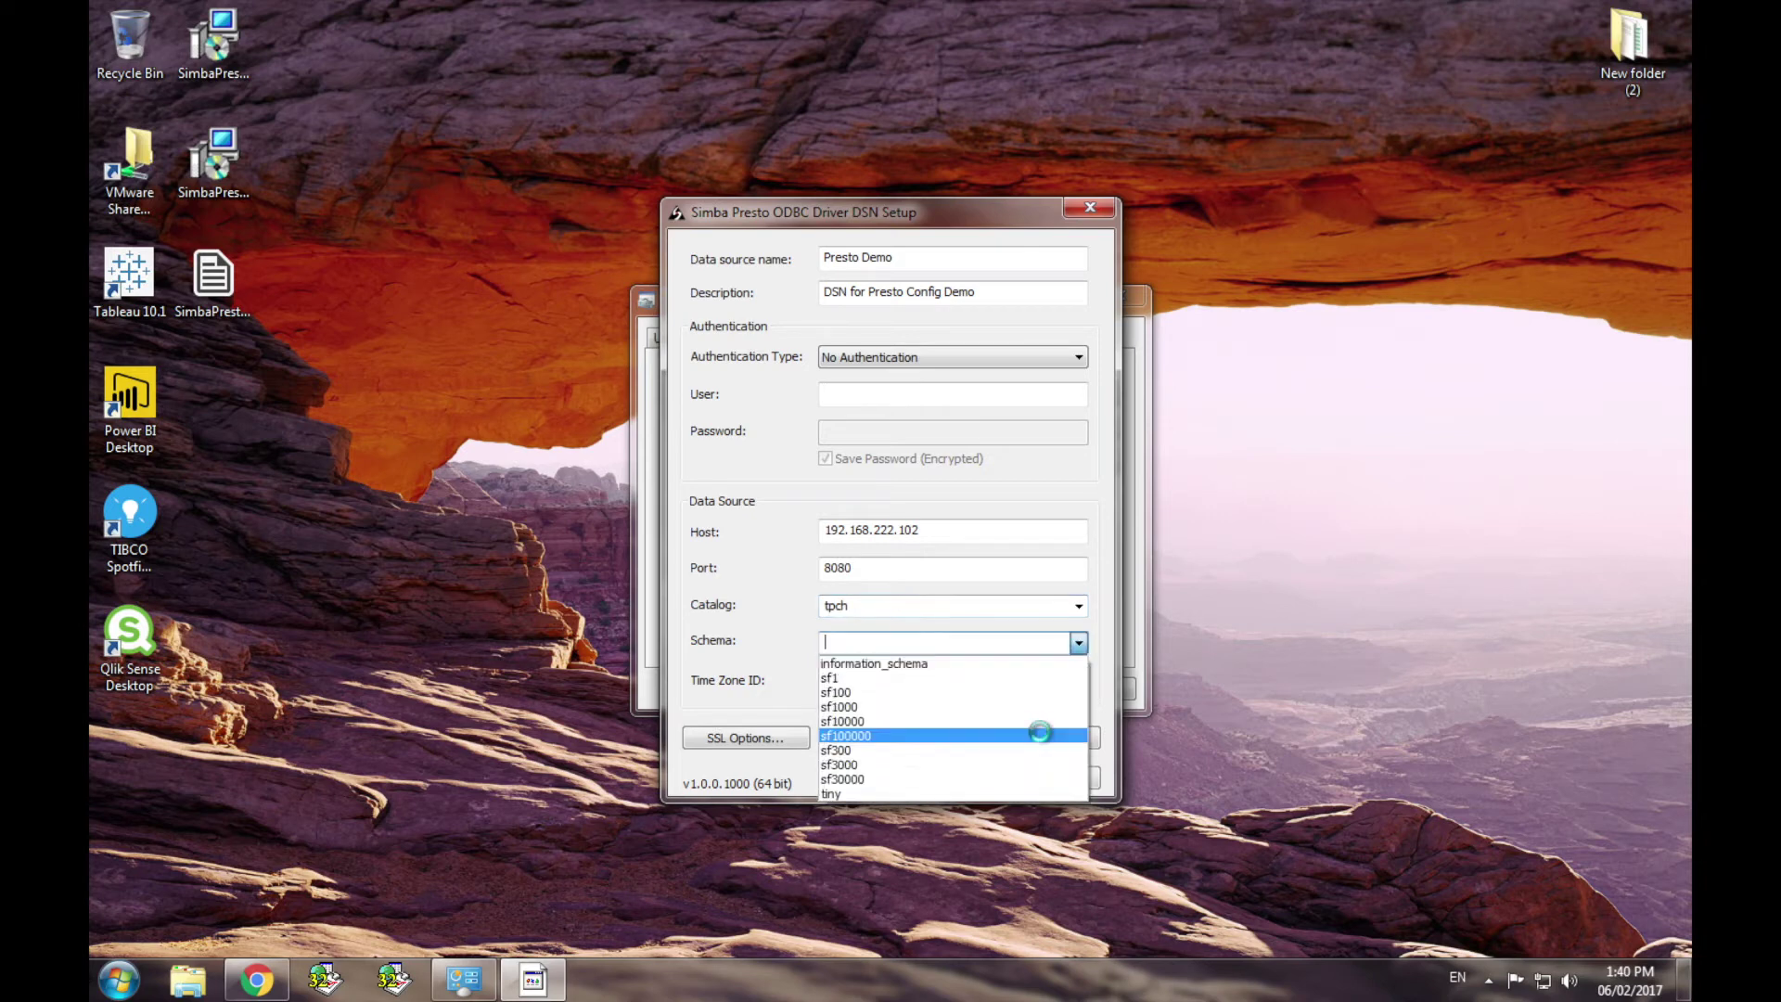
pyautogui.click(976, 794)
pyautogui.click(891, 680)
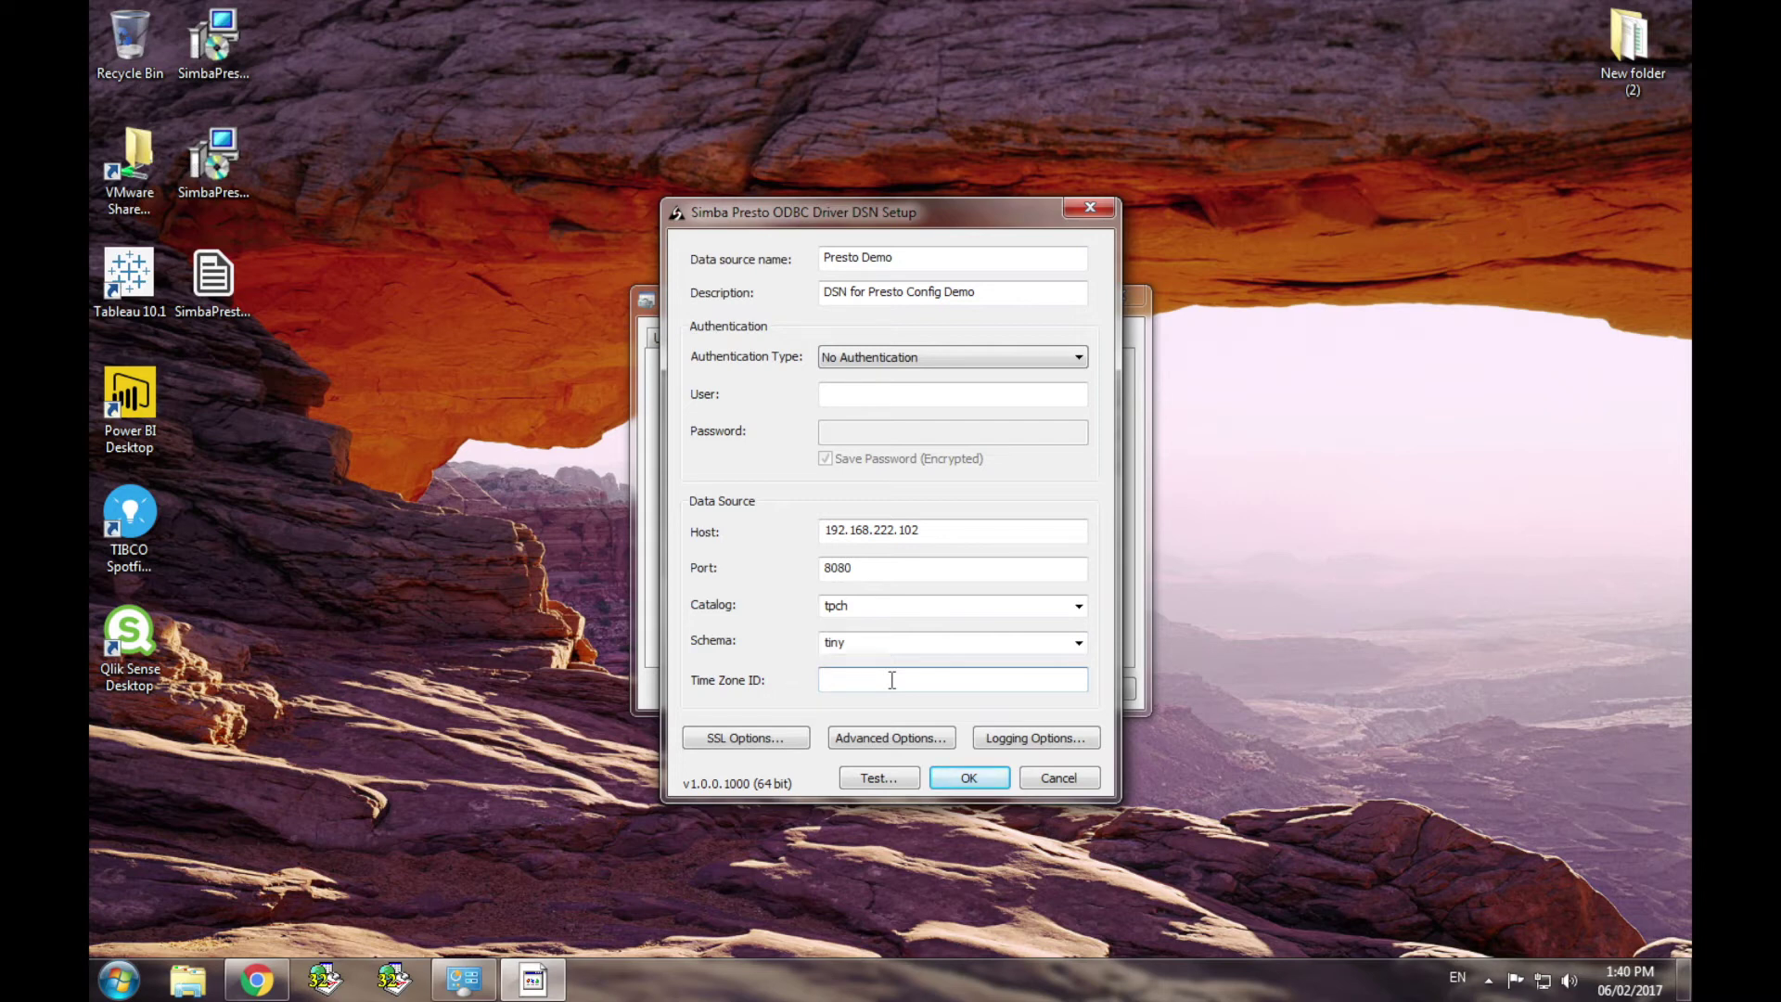
pyautogui.click(779, 739)
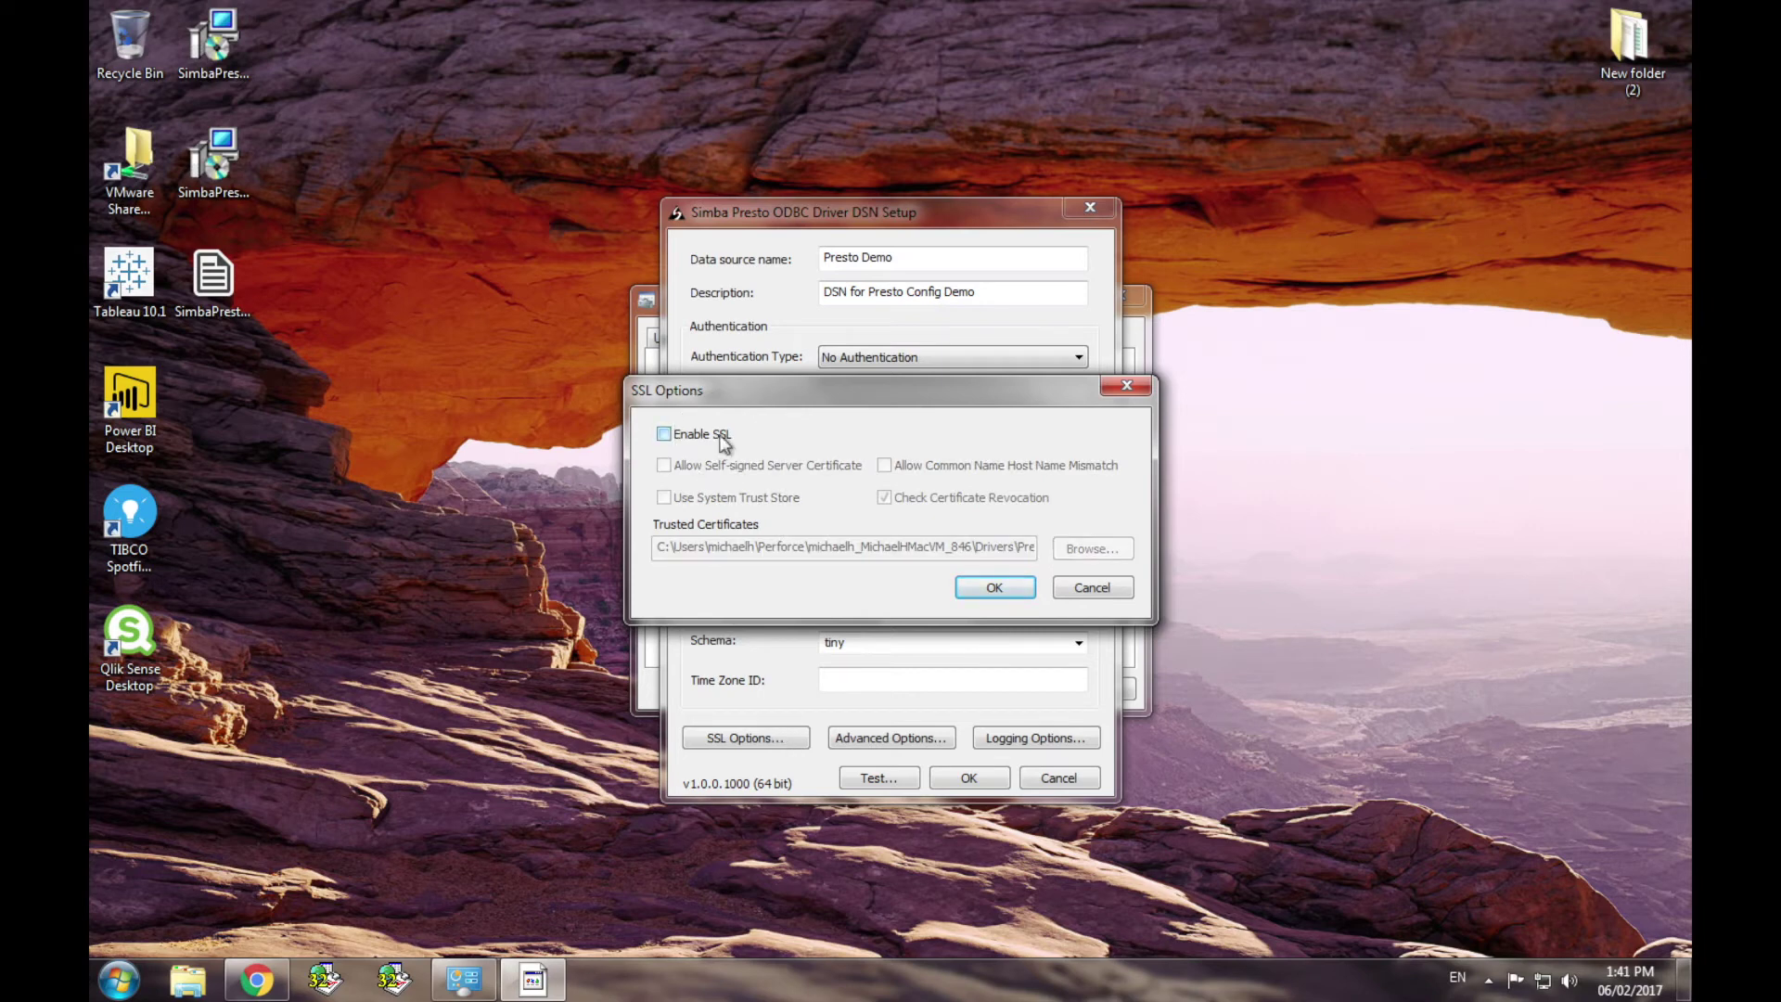
pyautogui.click(665, 434)
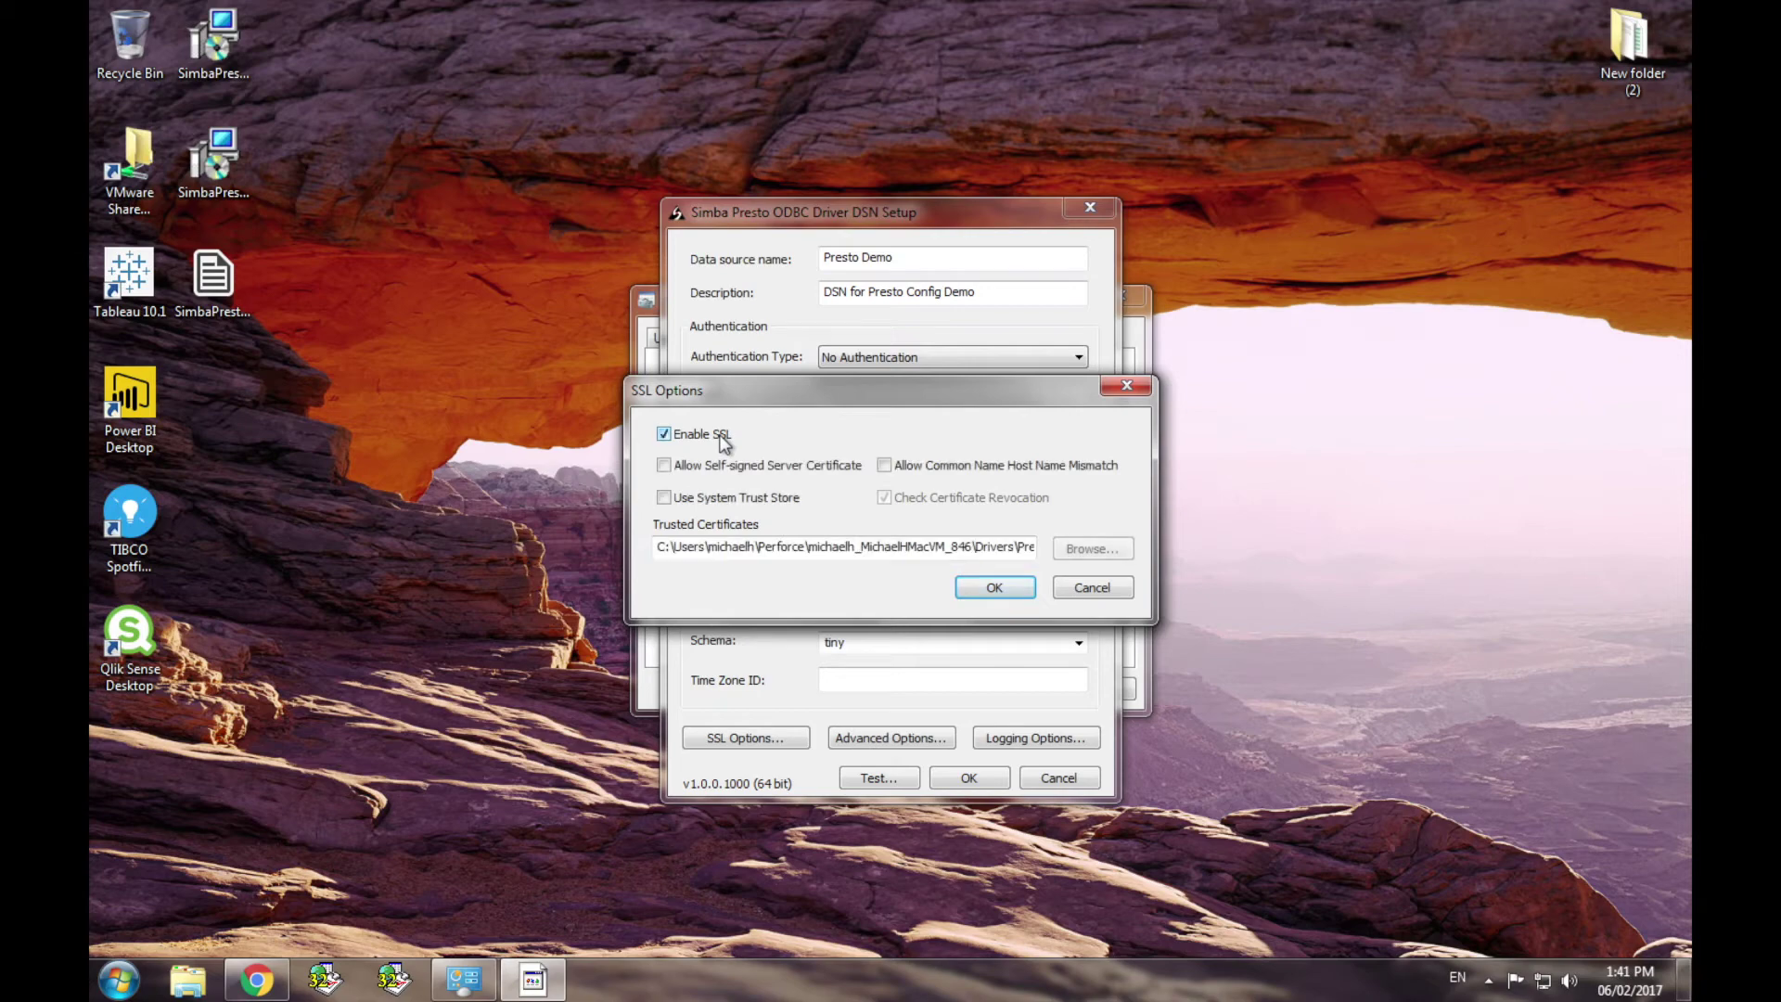
pyautogui.click(664, 434)
pyautogui.click(722, 436)
pyautogui.click(1081, 549)
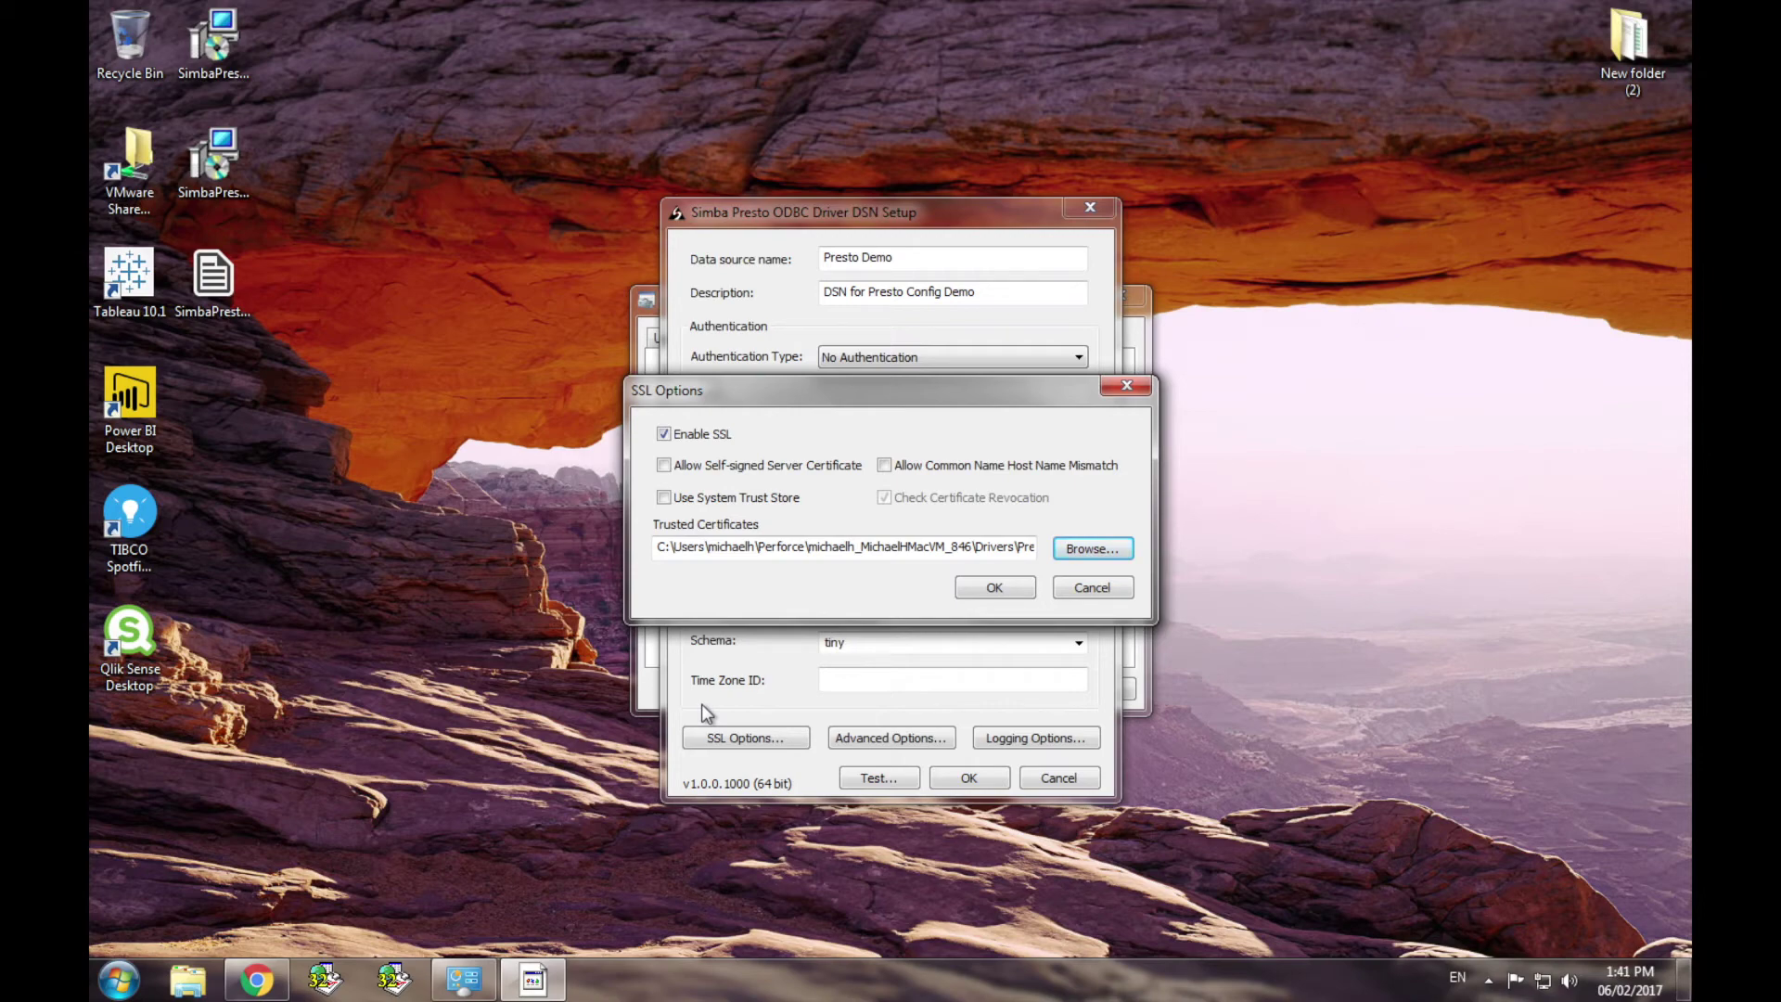
pyautogui.click(1114, 554)
pyautogui.click(1022, 587)
pyautogui.click(1008, 593)
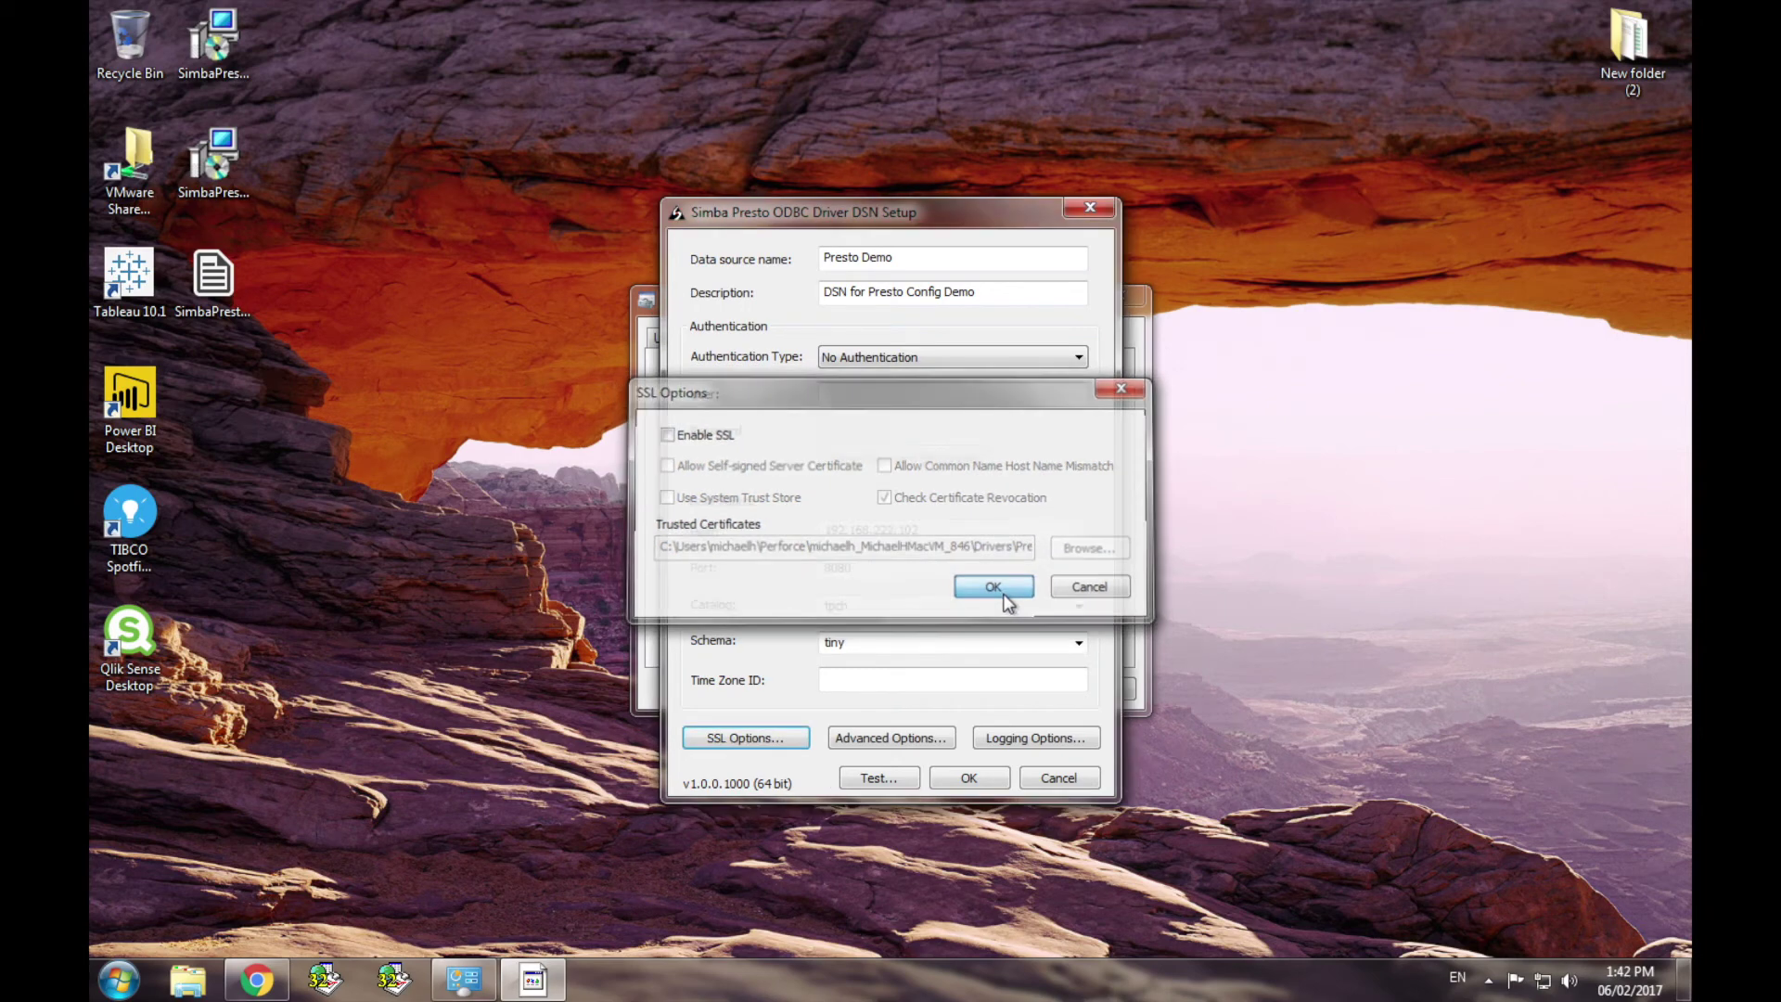
pyautogui.click(939, 739)
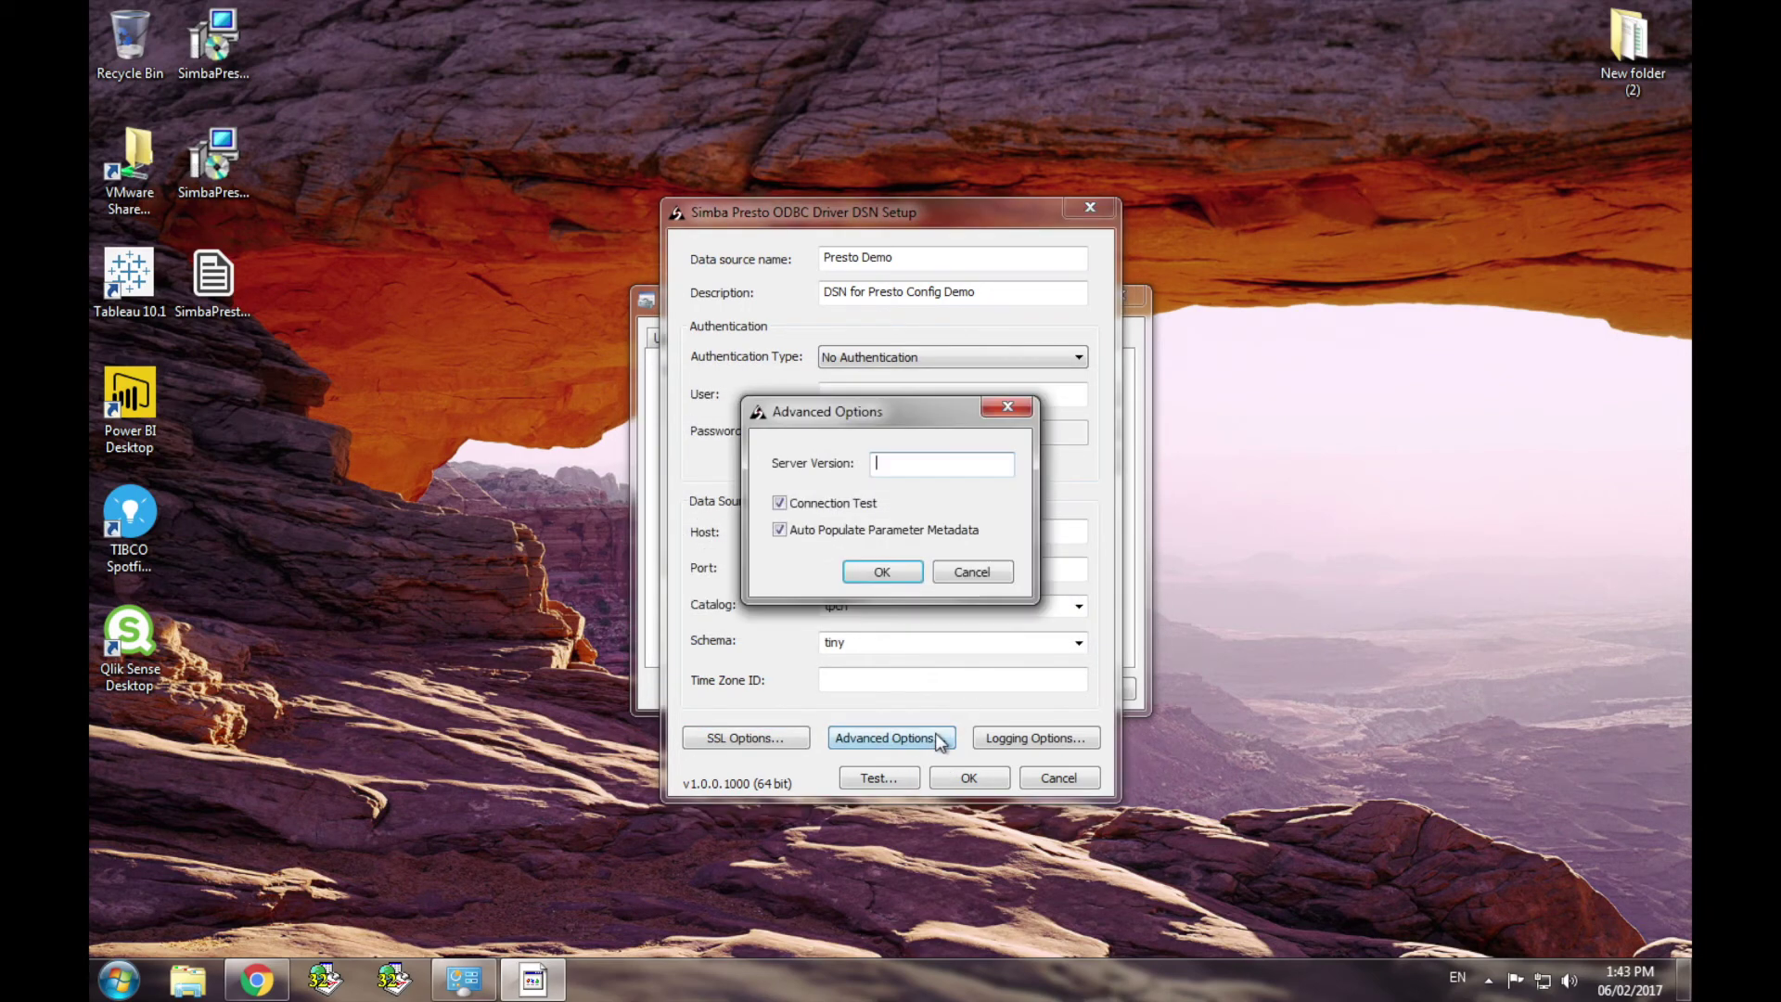
pyautogui.click(838, 506)
pyautogui.click(830, 536)
pyautogui.click(881, 571)
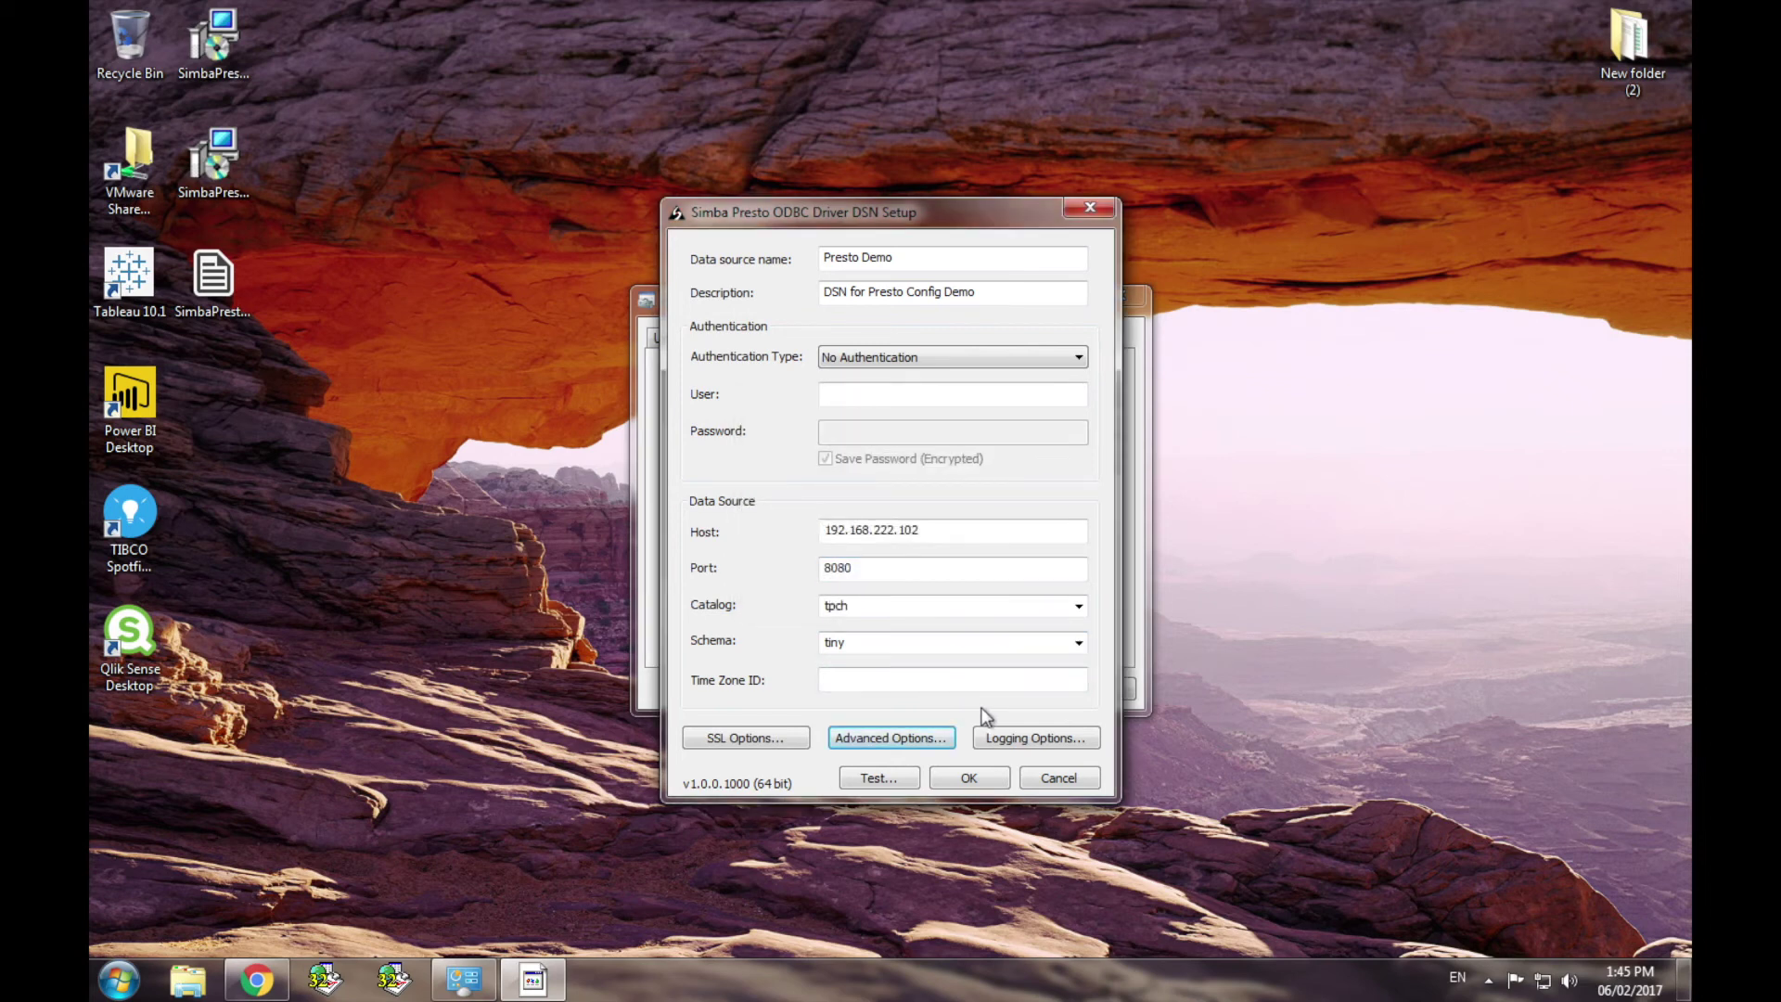
pyautogui.click(1008, 737)
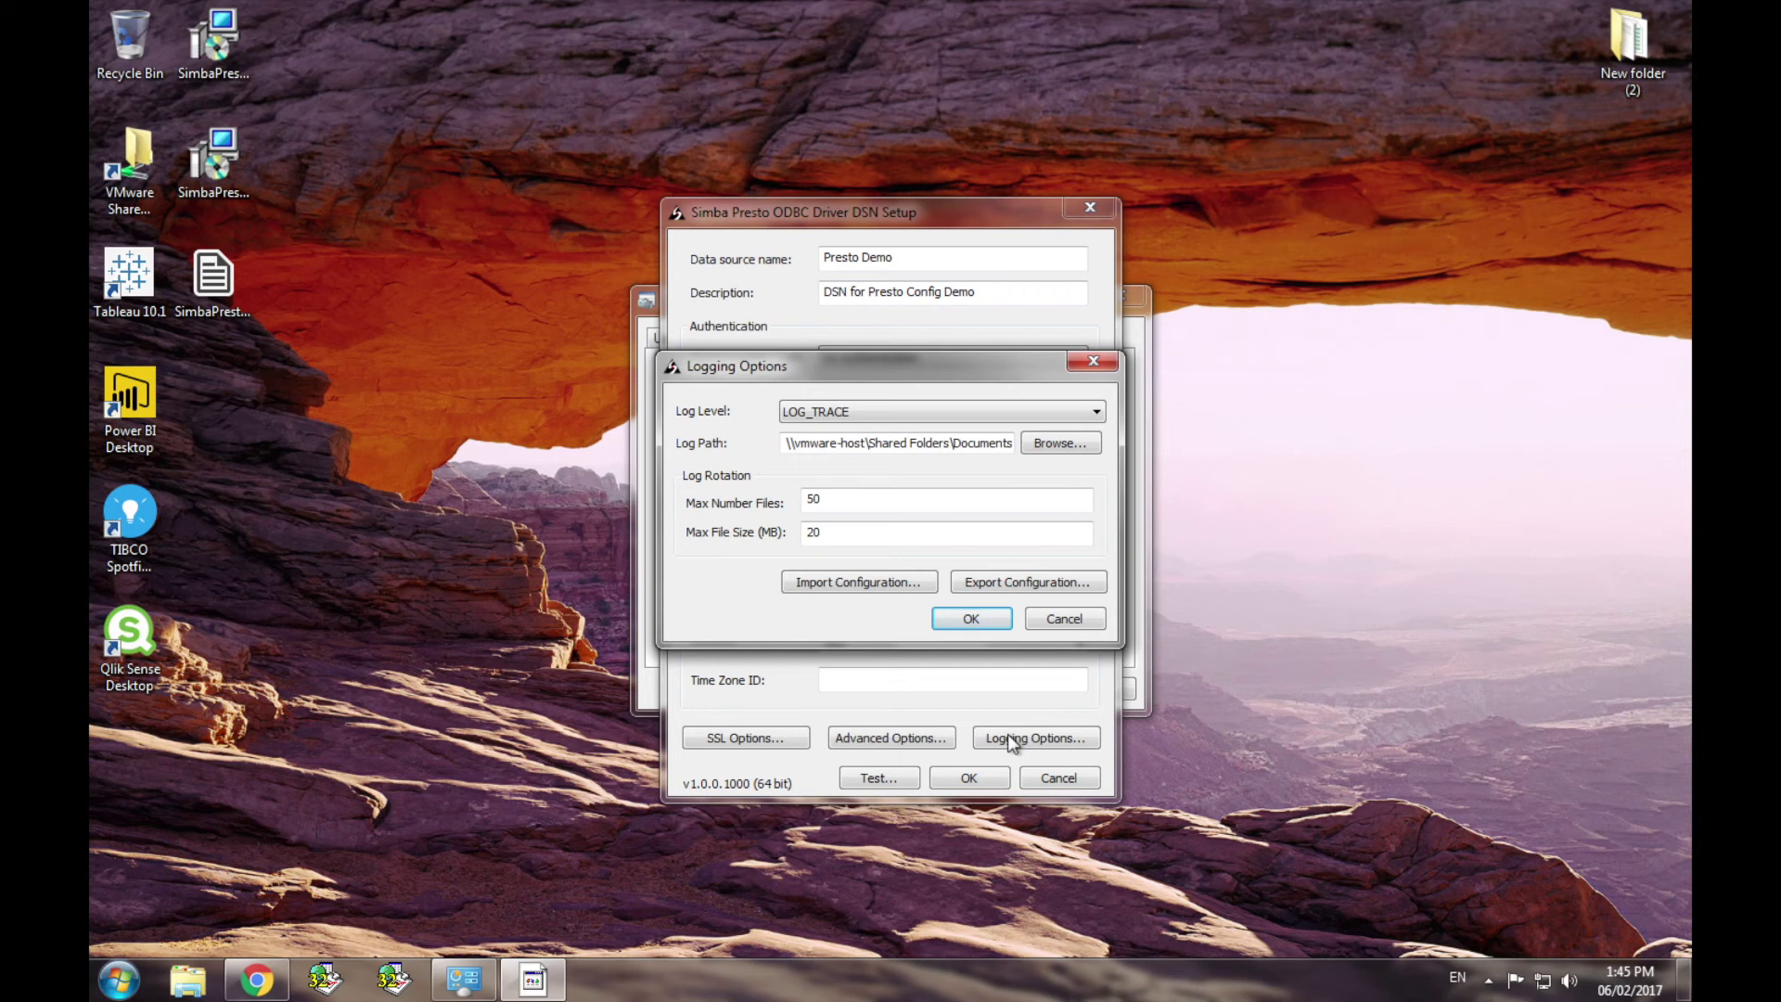
# Set the driver log level to LOG_OFF and rerun the connection test.
pyautogui.click(1005, 415)
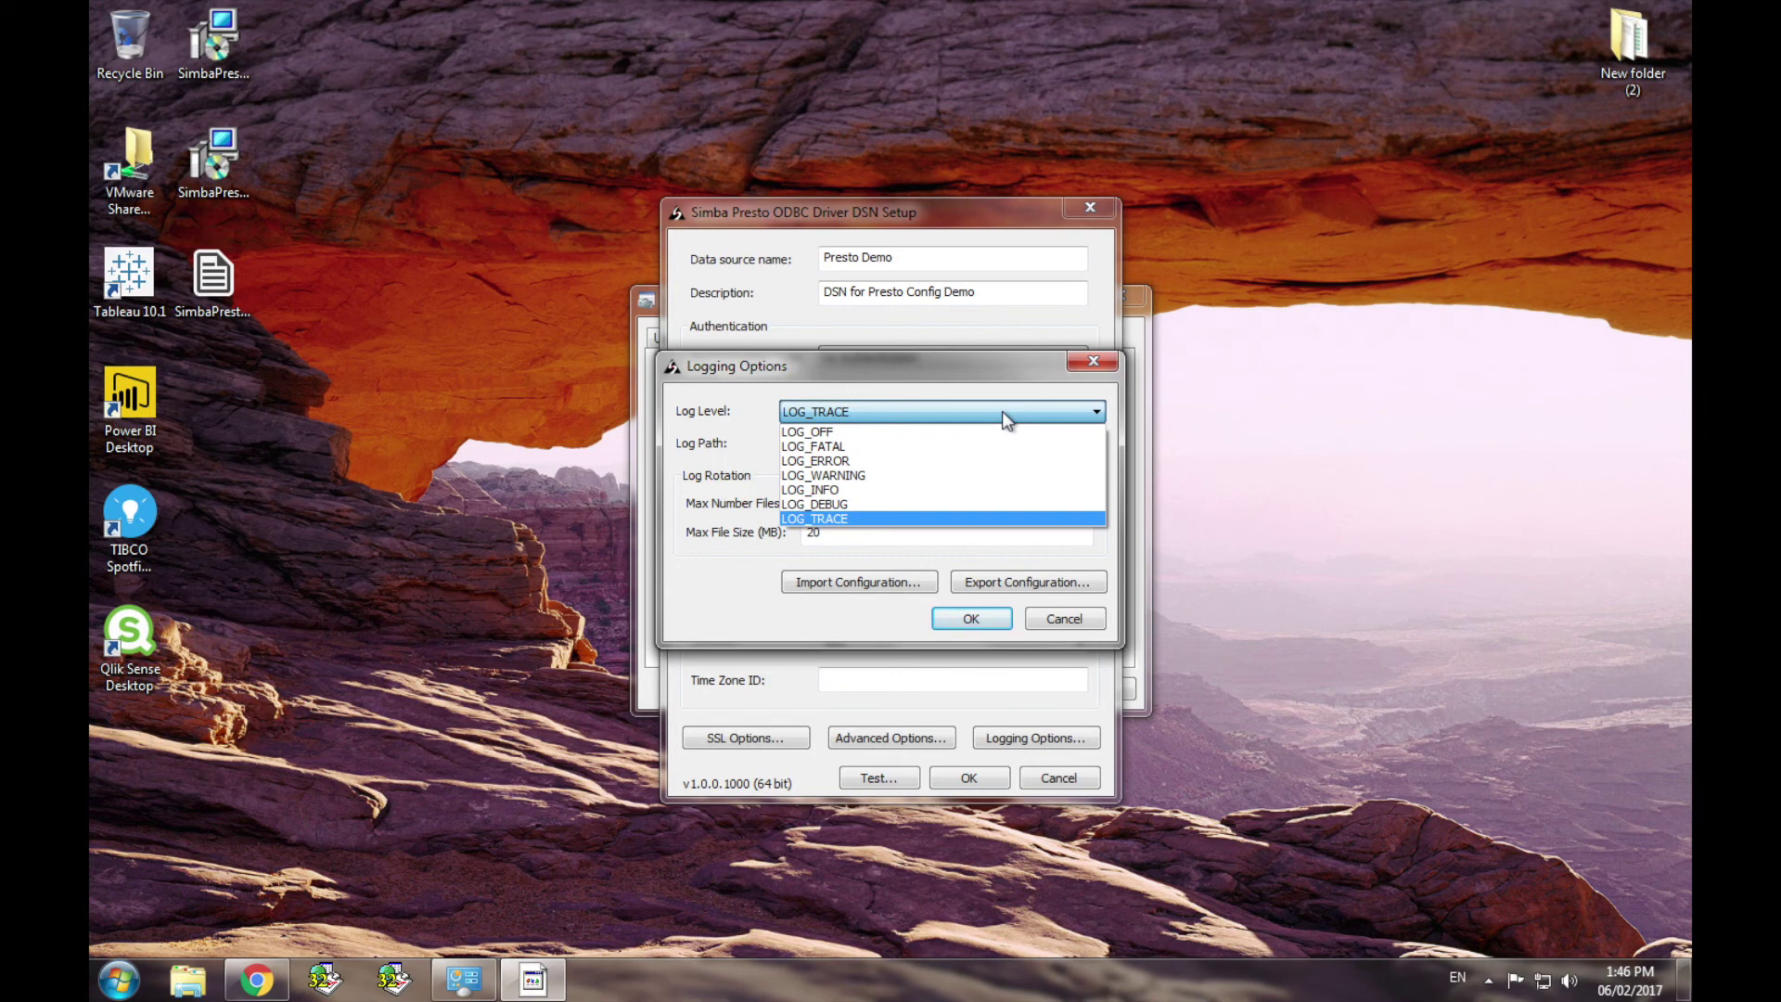
pyautogui.click(950, 432)
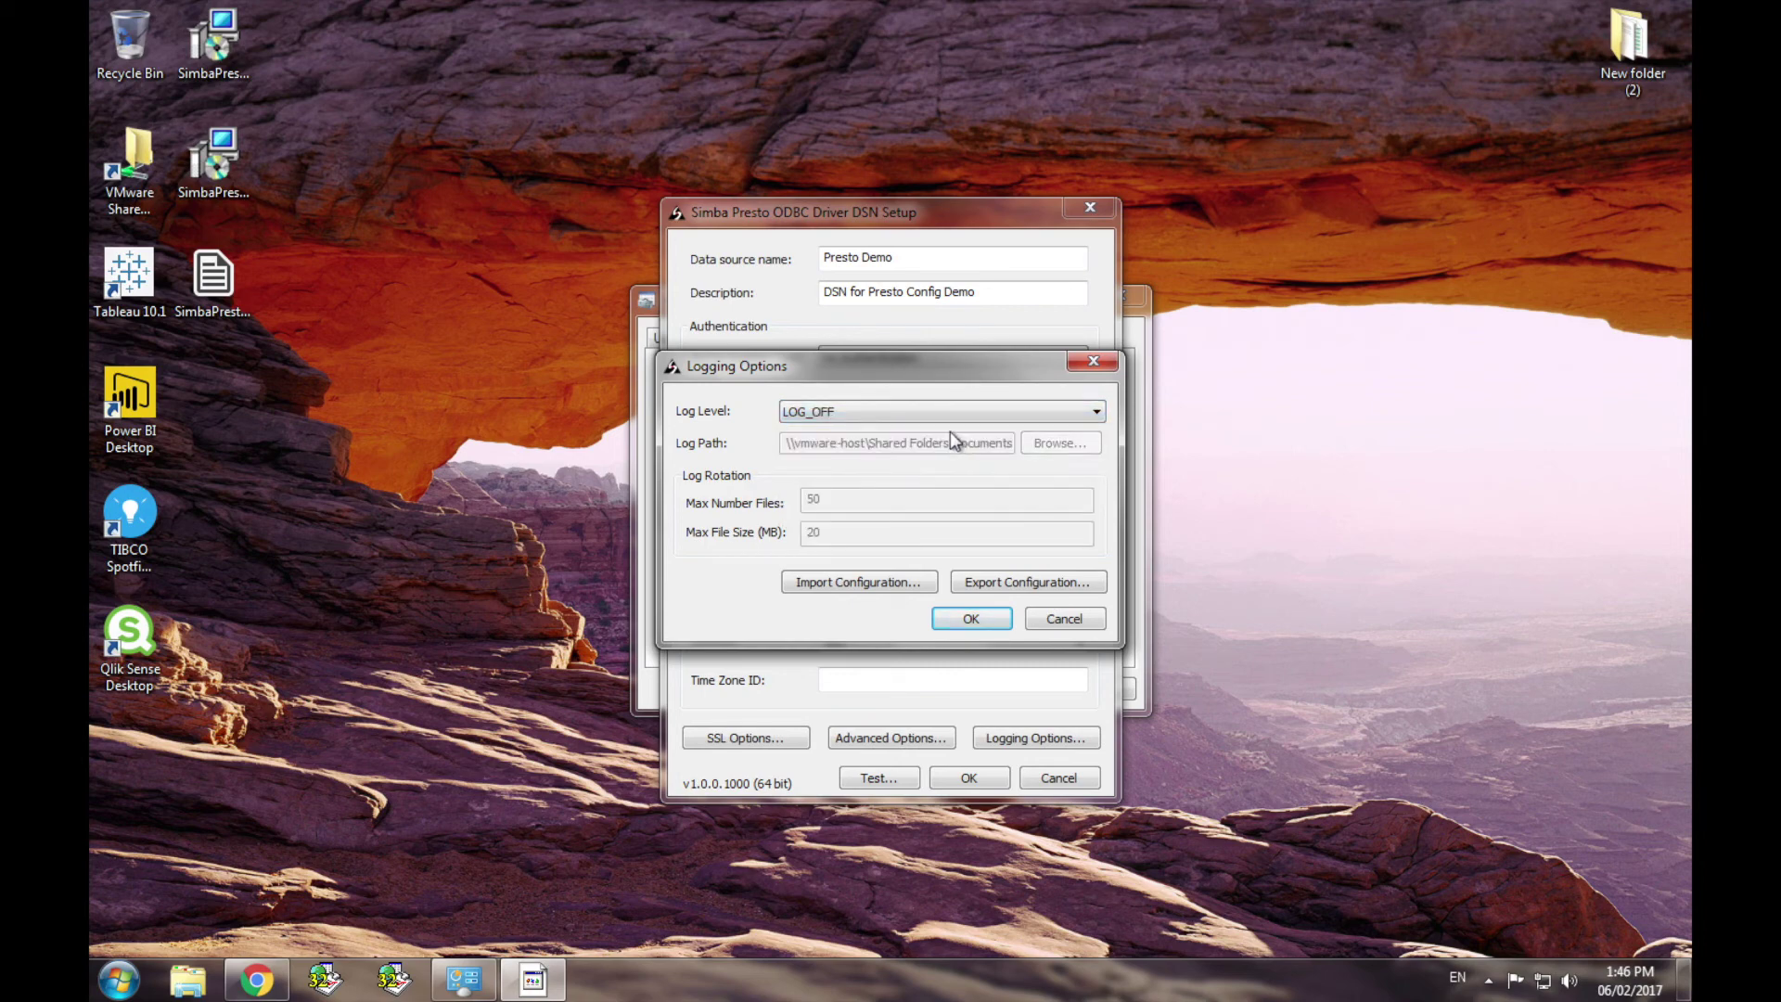
pyautogui.click(970, 618)
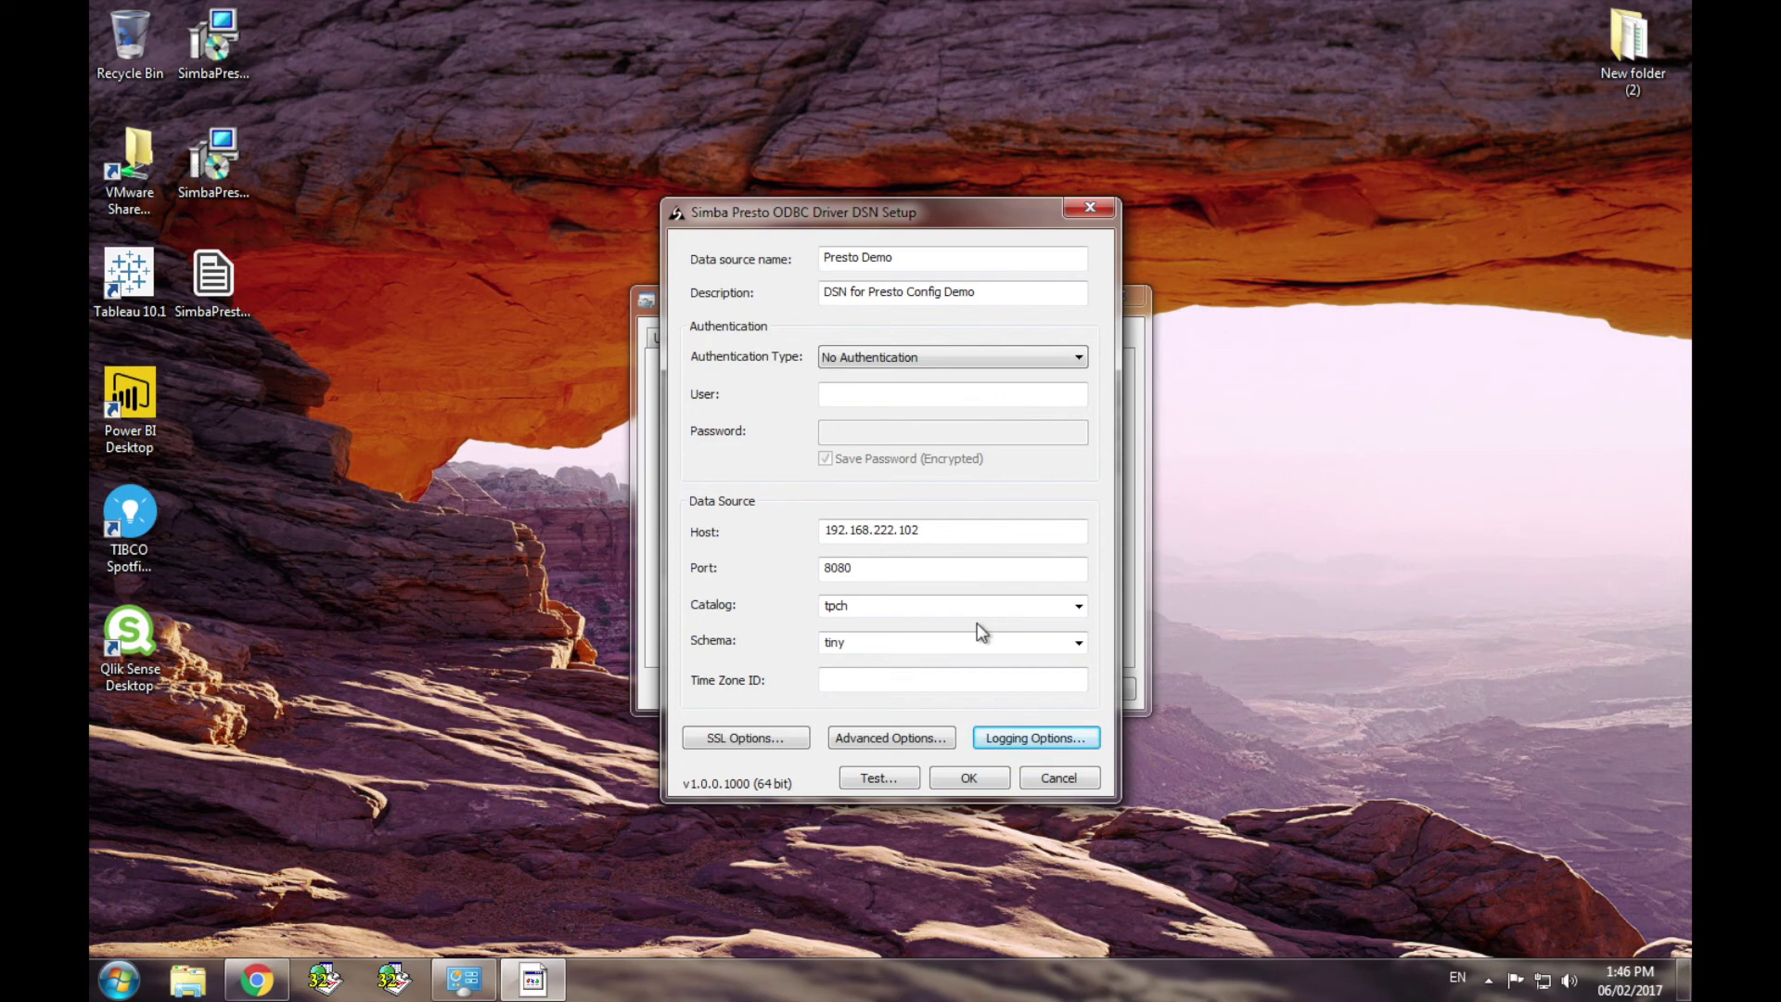
pyautogui.click(886, 779)
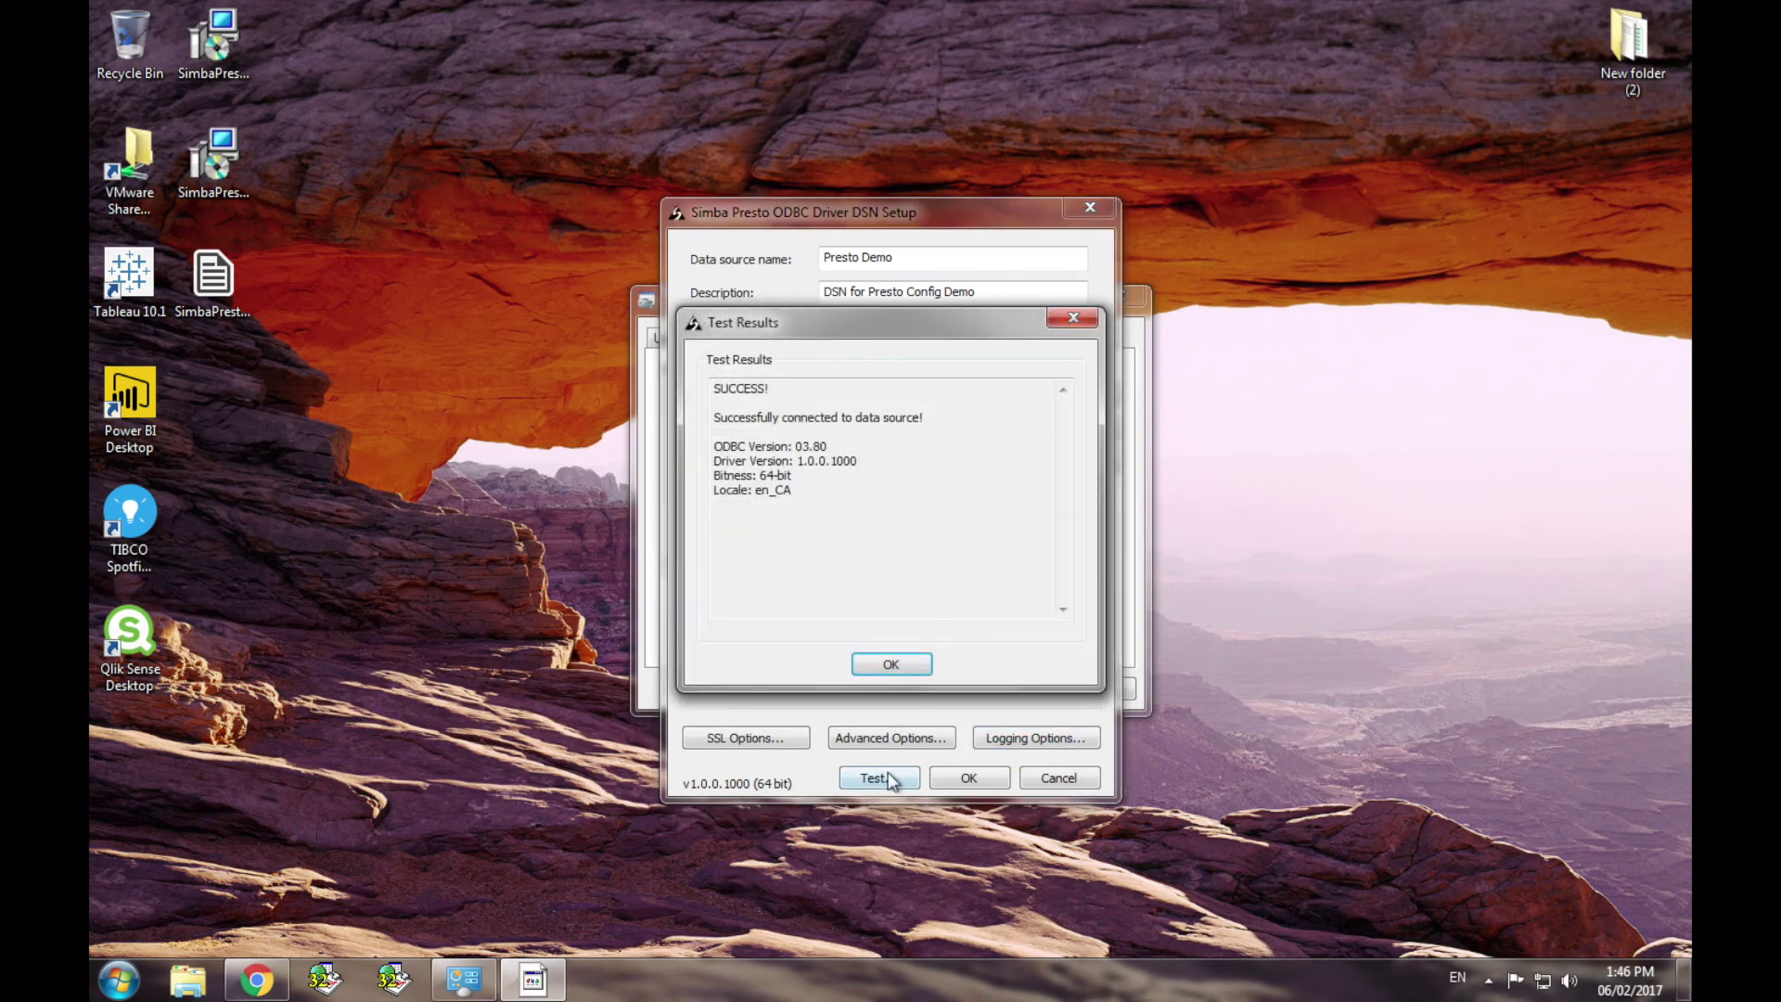
# Dismiss the successful test result and save the Presto Demo data source.
pyautogui.click(896, 664)
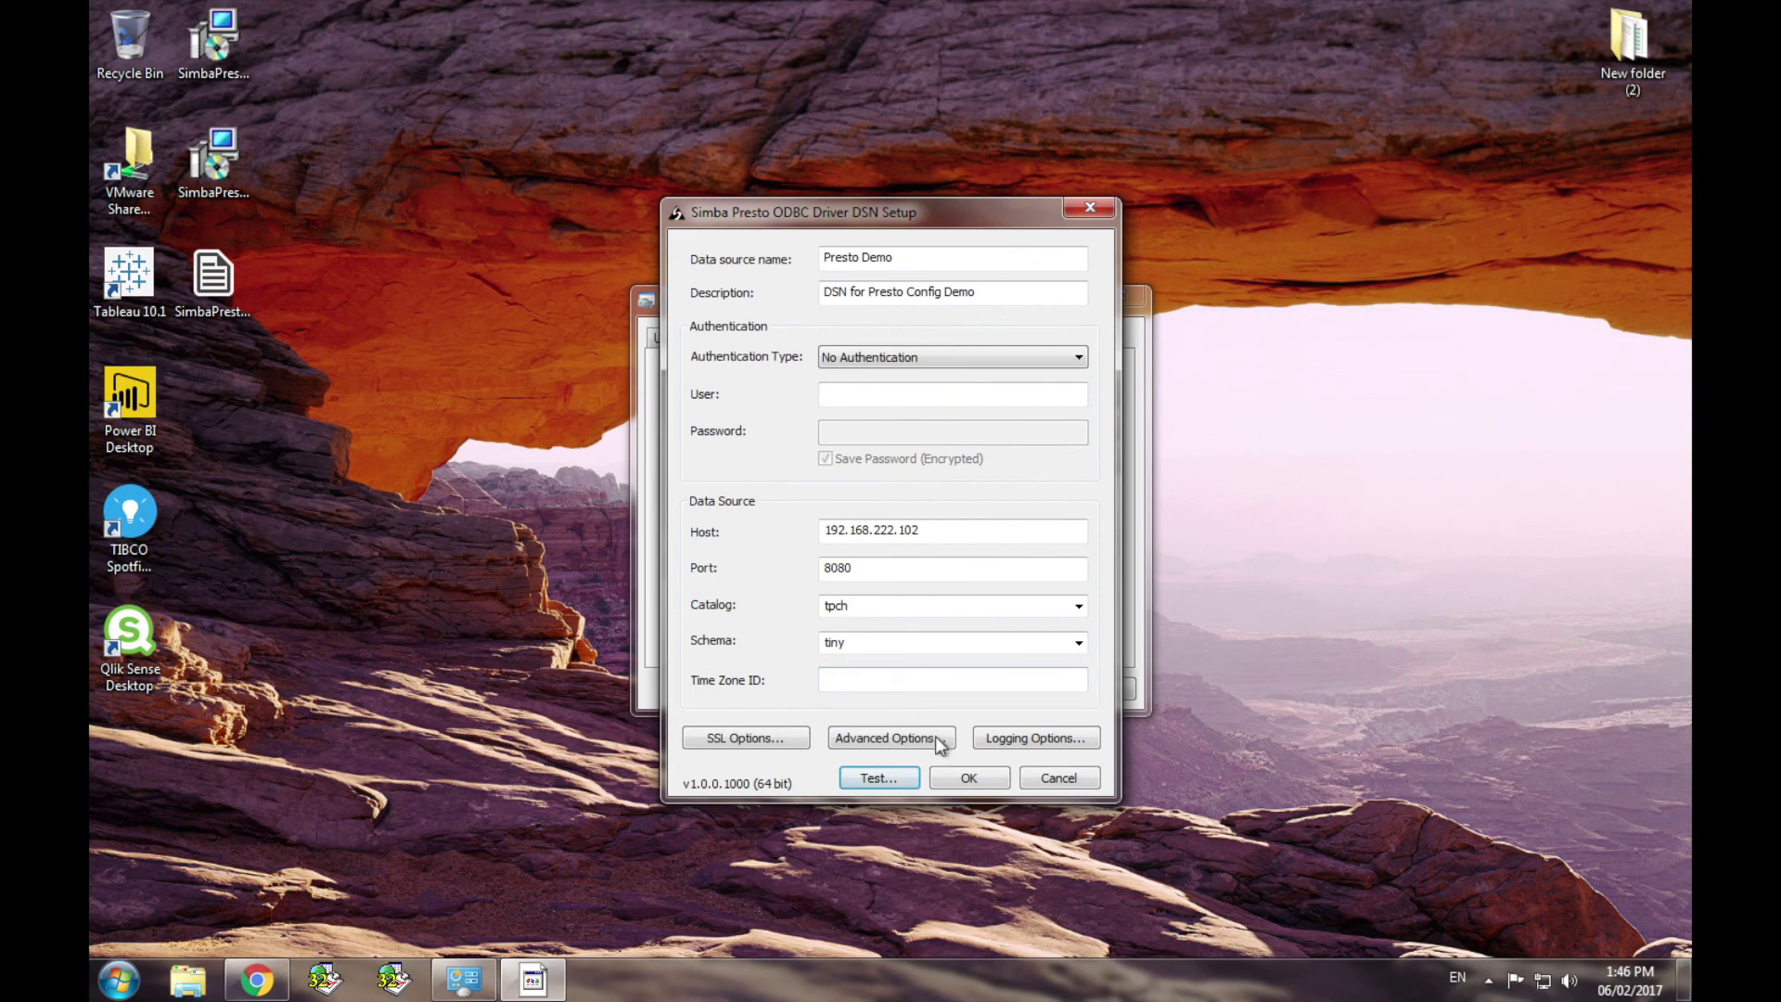
pyautogui.click(962, 787)
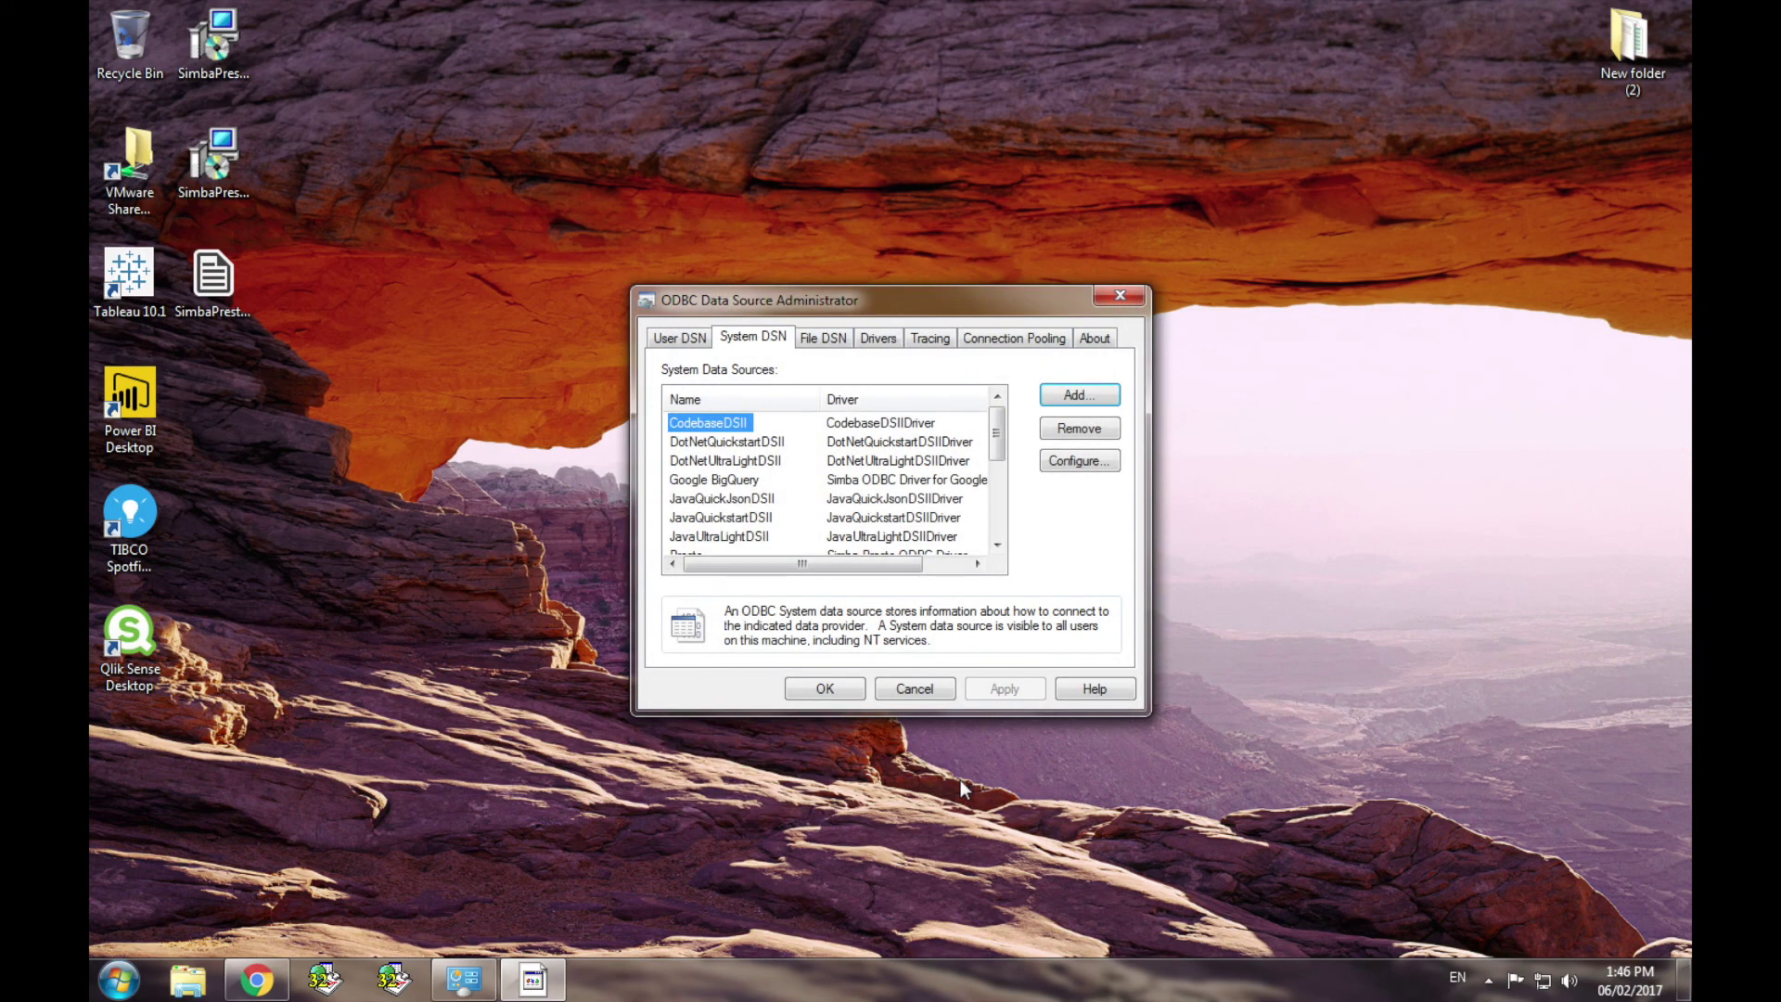